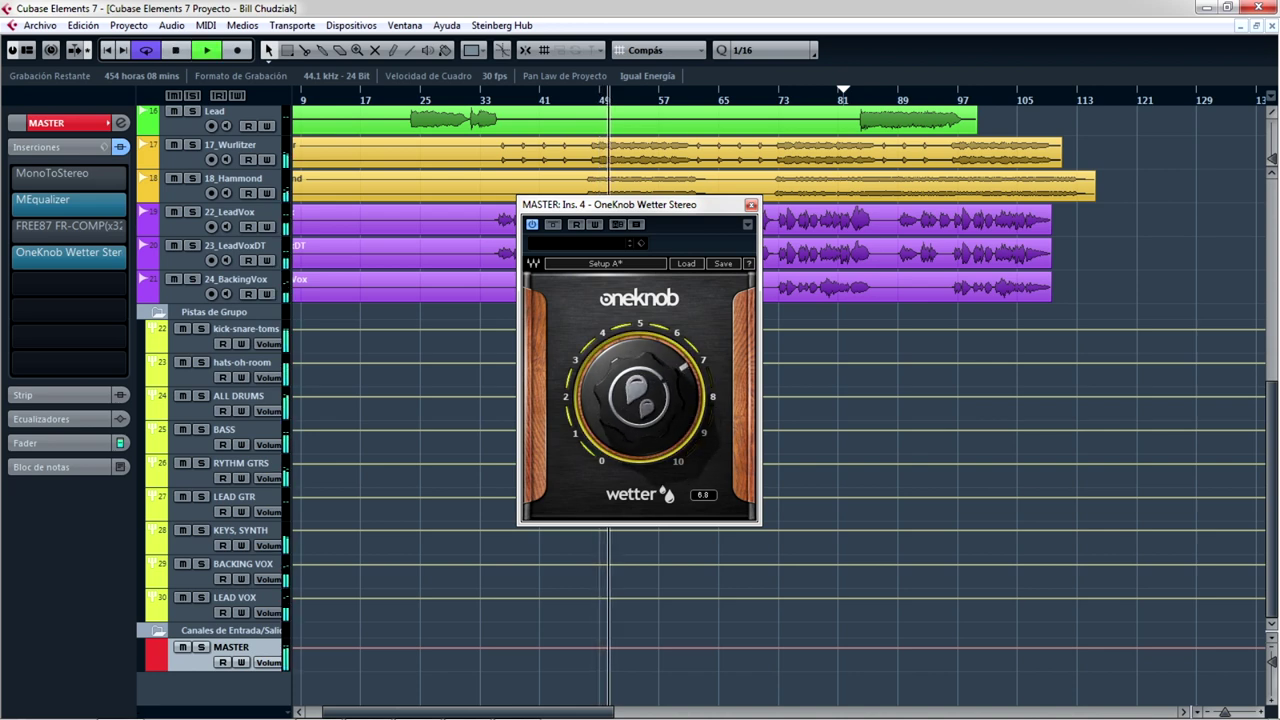
Lower the OneKnob Wetter amount on the MASTER channel to between 4 and 5 and compare the mix with the effect bypassed.
{"action": "left_click_drag", "start_coordinate": [639, 397], "coordinate": [639, 440]}
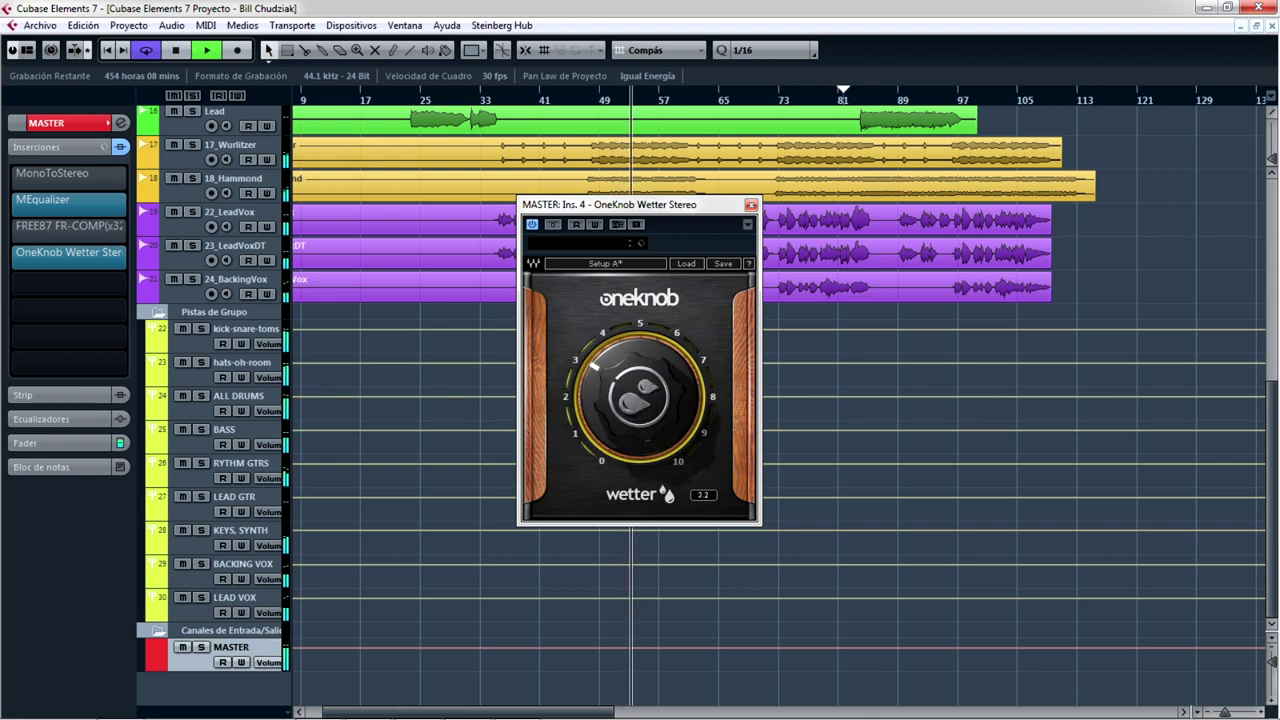
{"action": "left_click_drag", "start_coordinate": [639, 396], "coordinate": [639, 402]}
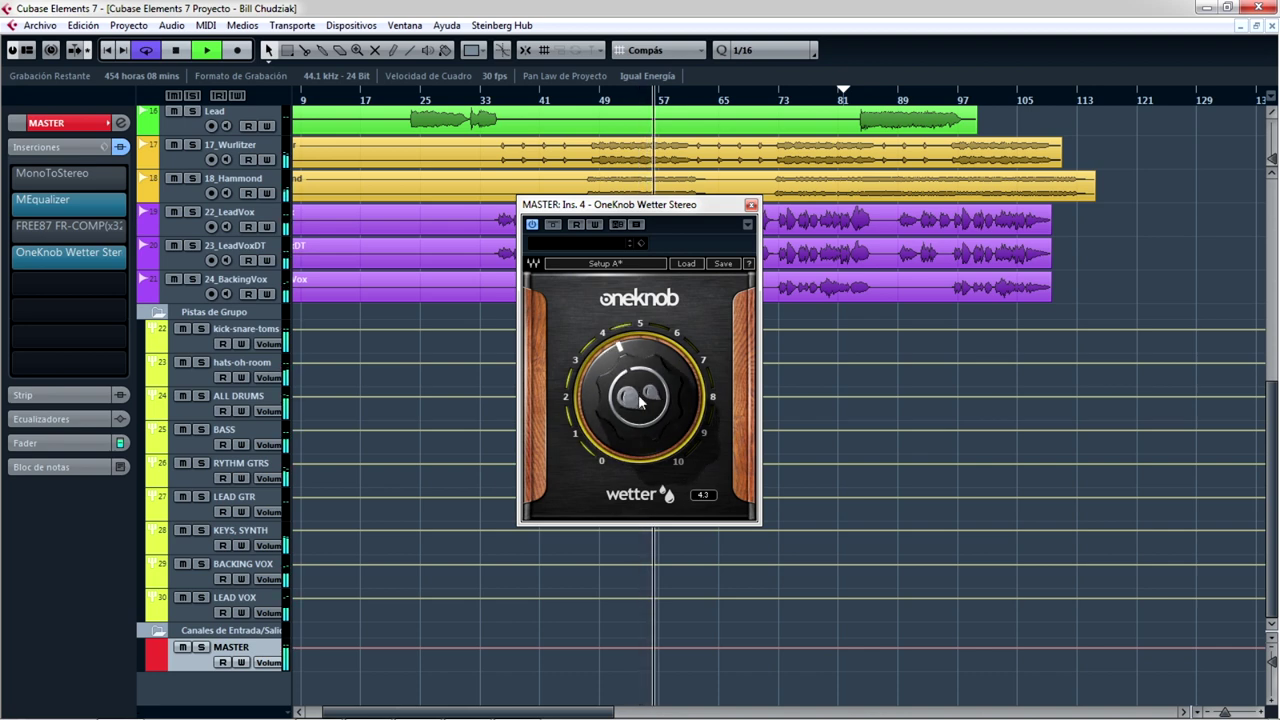
{"action": "left_click", "coordinate": [553, 224]}
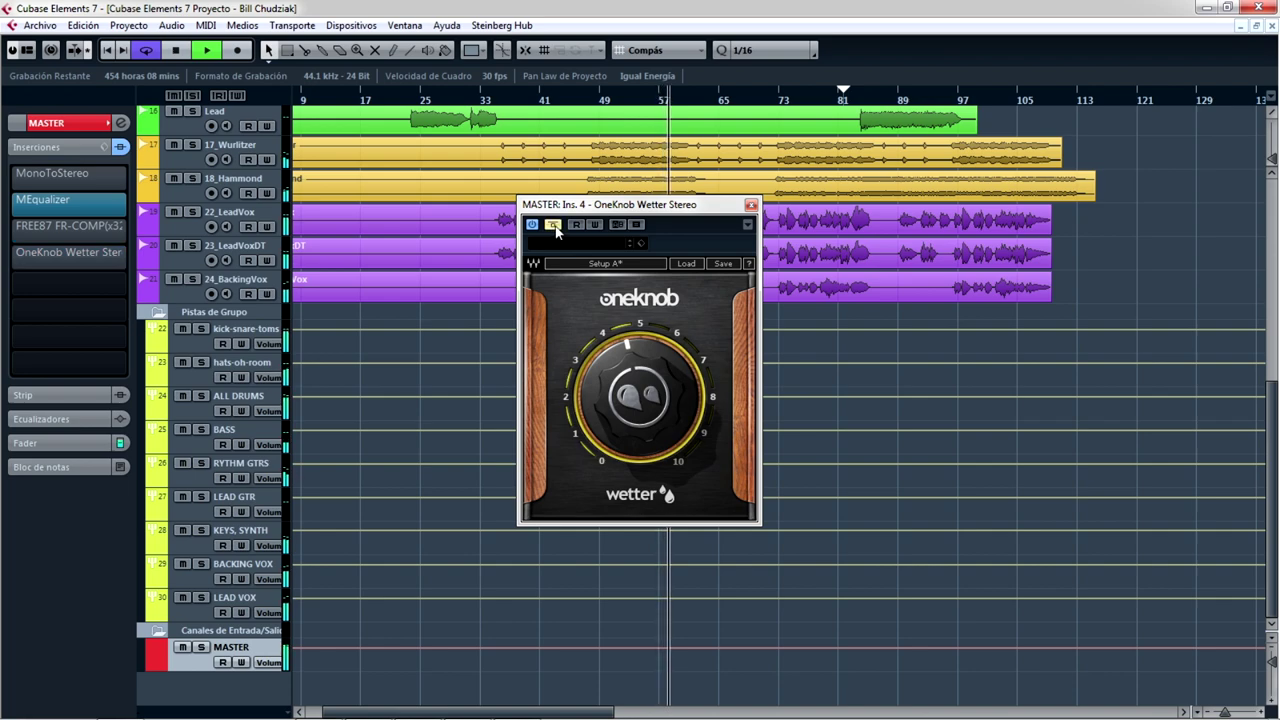
{"action": "left_click", "coordinate": [555, 226]}
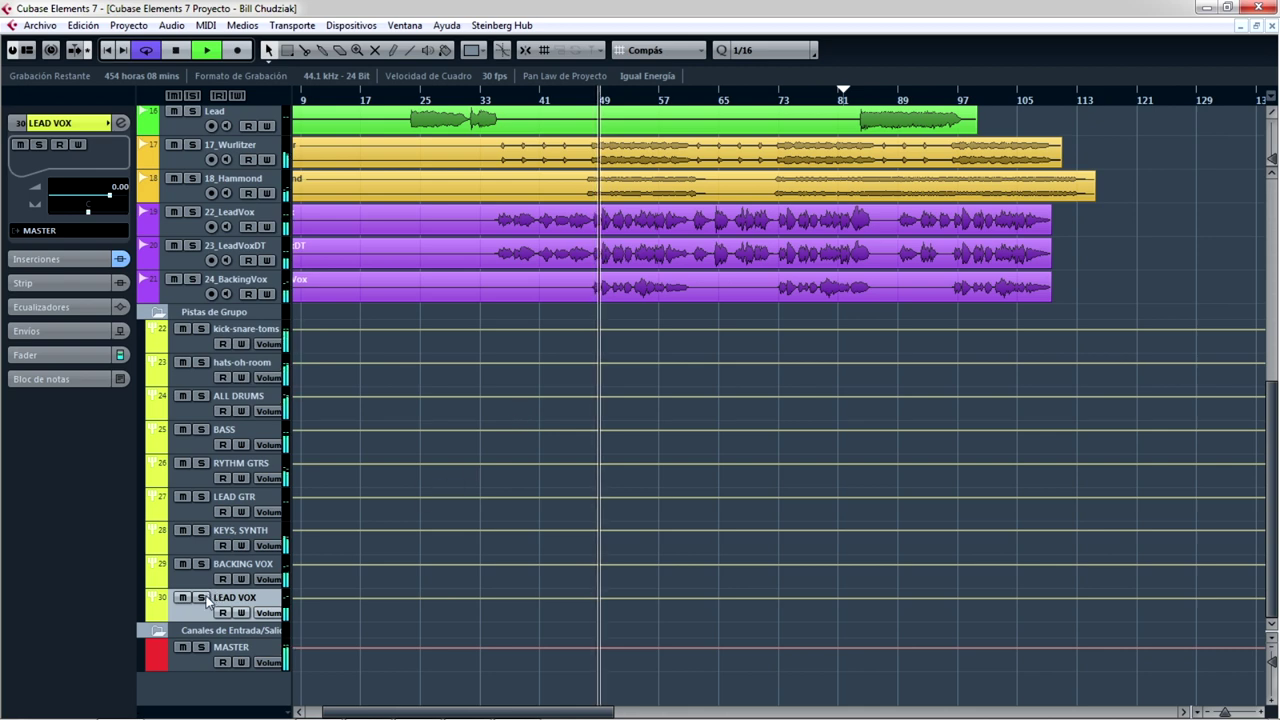
Check the LEAD VOX group in solo and open its OneKnob Wetter insert, moving the plug-in window aside.
{"action": "left_click", "coordinate": [201, 598]}
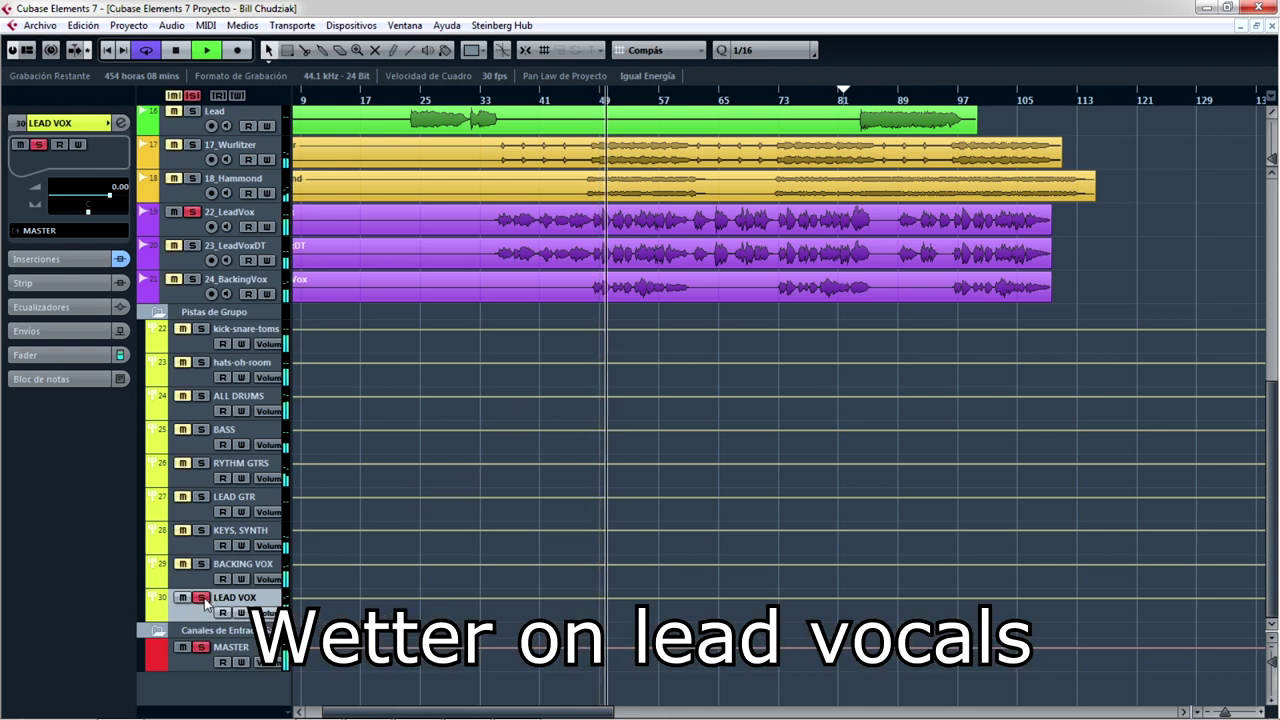
{"action": "left_click", "coordinate": [201, 598]}
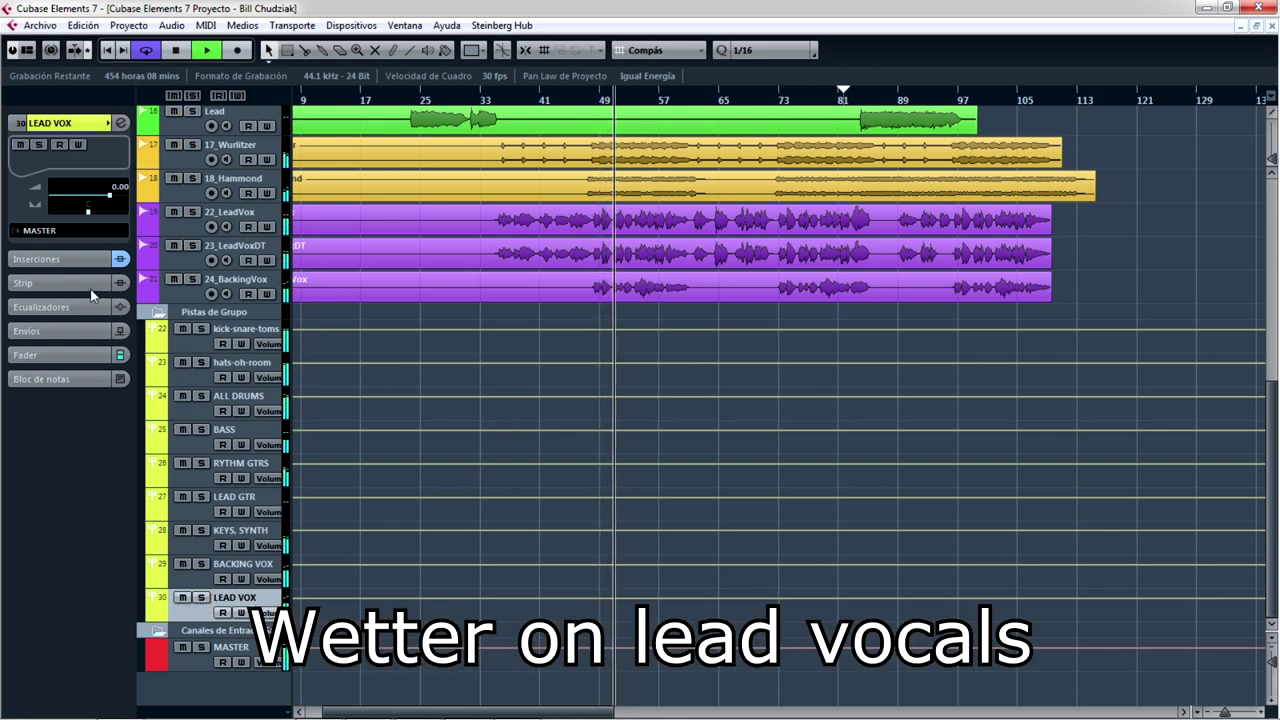
{"action": "left_click", "coordinate": [77, 259]}
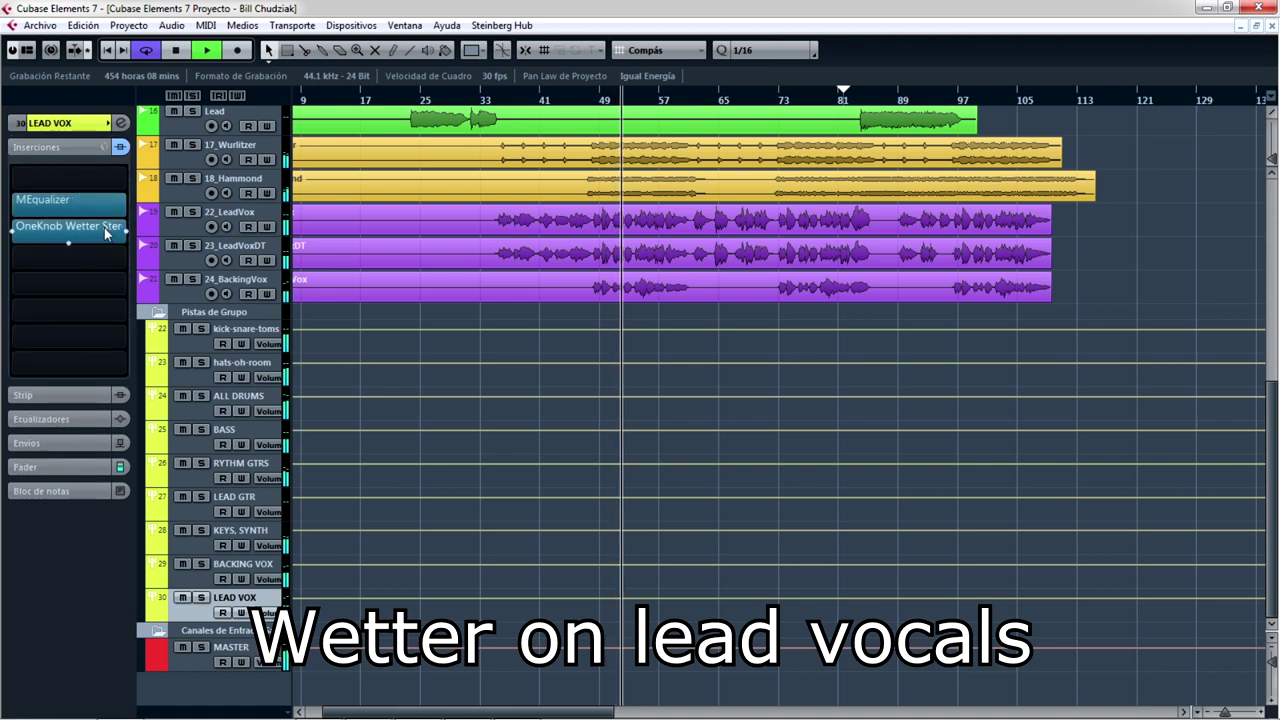
{"action": "left_click", "coordinate": [100, 227]}
{"action": "left_click_drag", "start_coordinate": [625, 214], "coordinate": [722, 209]}
Solo LEAD VOX and audition its Wetter amount raised to 7.9 and lowered to nearly 0.
{"action": "key", "text": "s"}
{"action": "left_click_drag", "start_coordinate": [709, 437], "coordinate": [709, 365]}
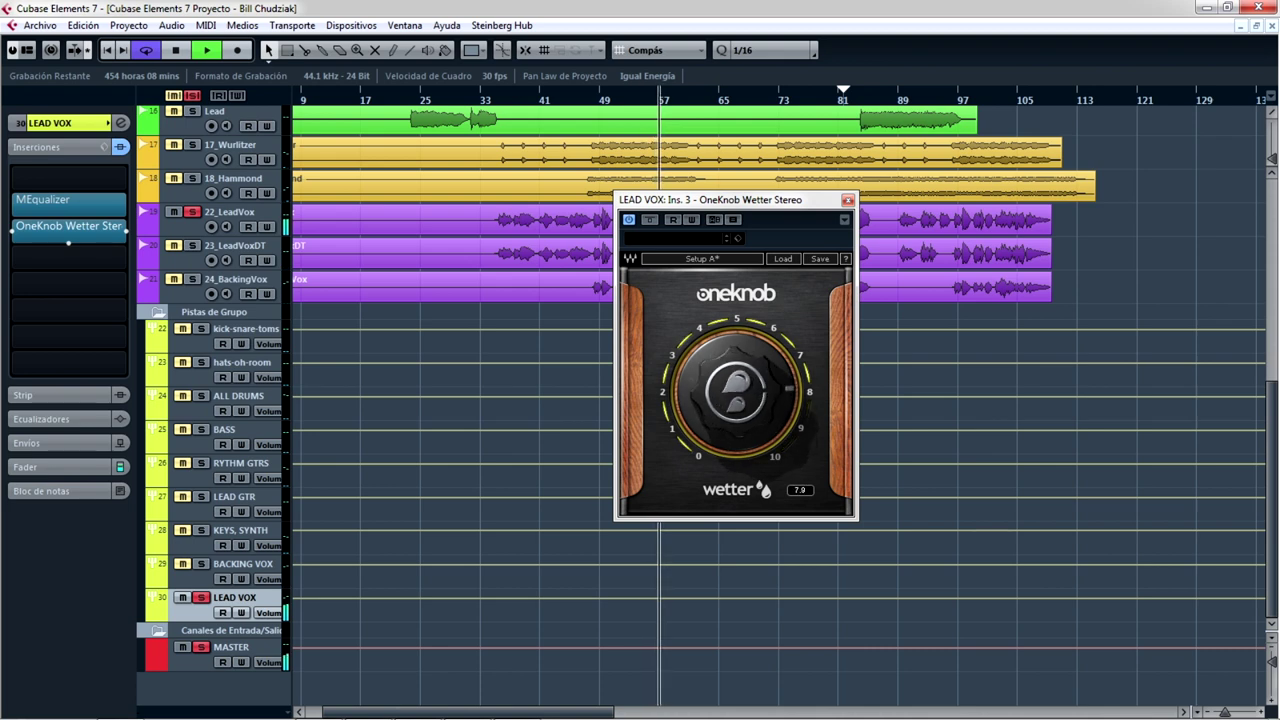
{"action": "left_click_drag", "start_coordinate": [735, 350], "coordinate": [735, 410]}
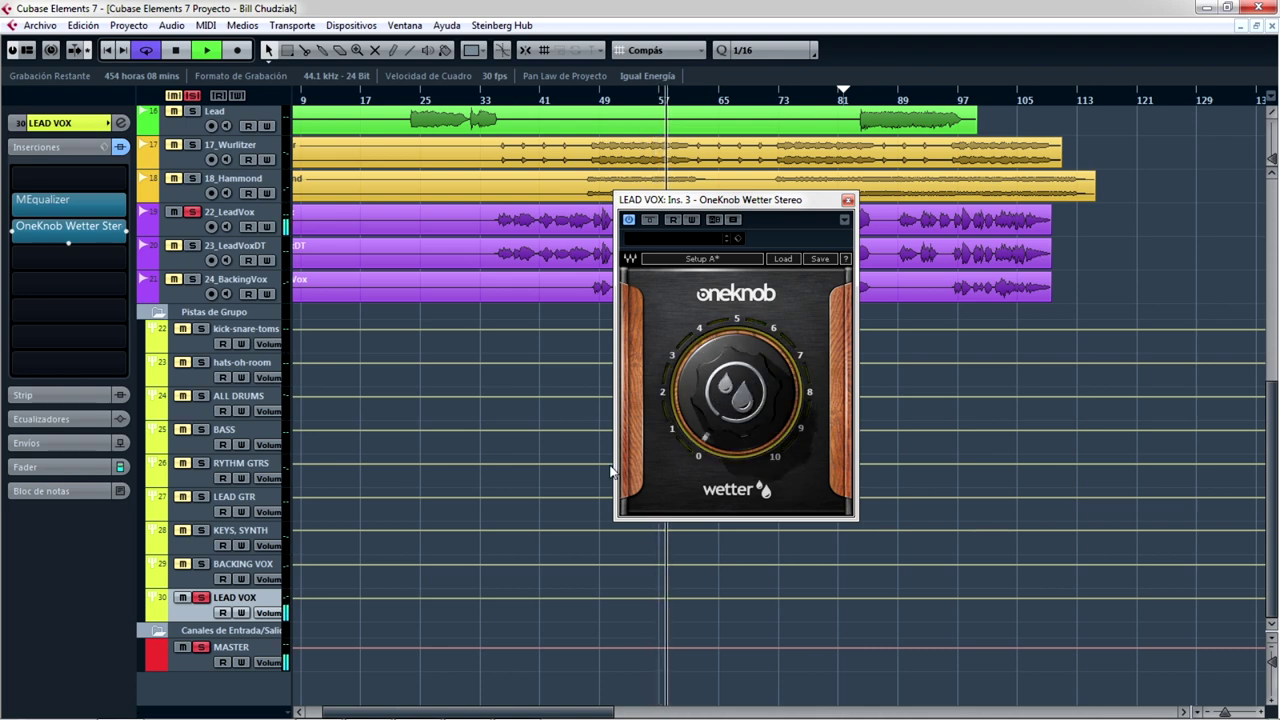
Set the LEAD VOX Wetter amount to 6.4 in the full mix and solo the vocal again.
{"action": "left_click", "coordinate": [202, 598]}
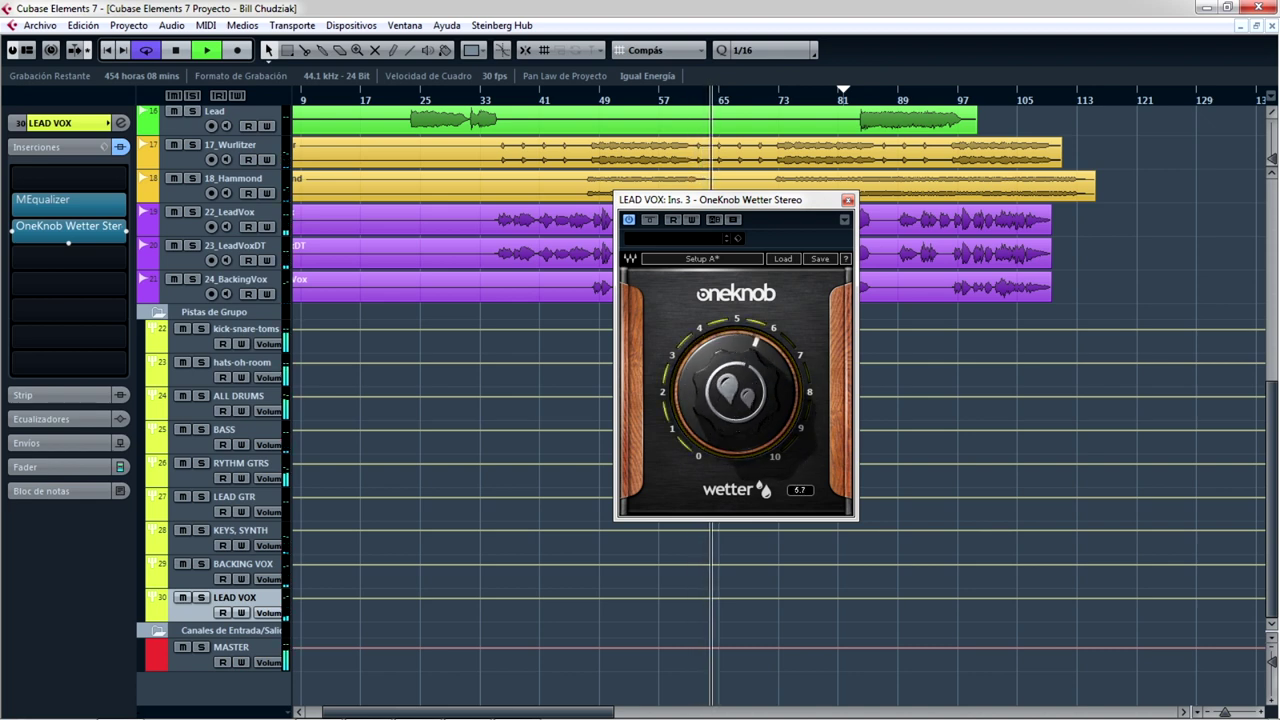
{"action": "left_click_drag", "start_coordinate": [736, 391], "coordinate": [736, 377]}
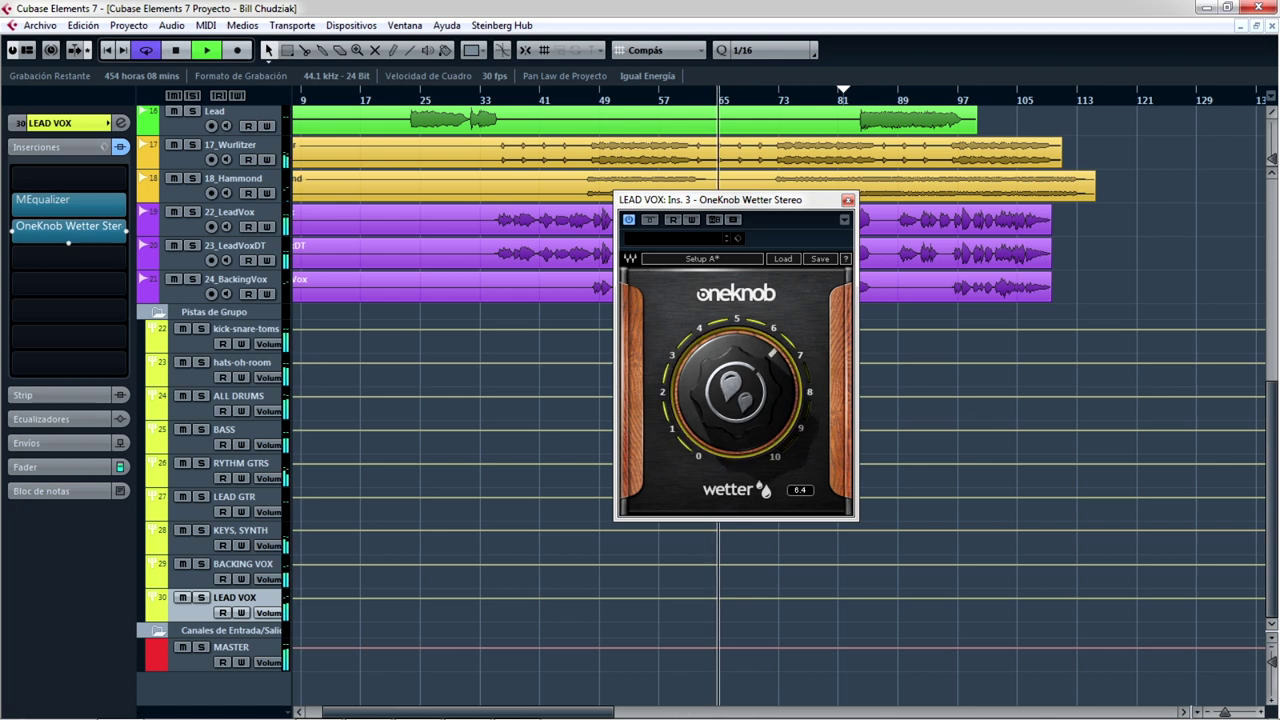
{"action": "left_click", "coordinate": [201, 597]}
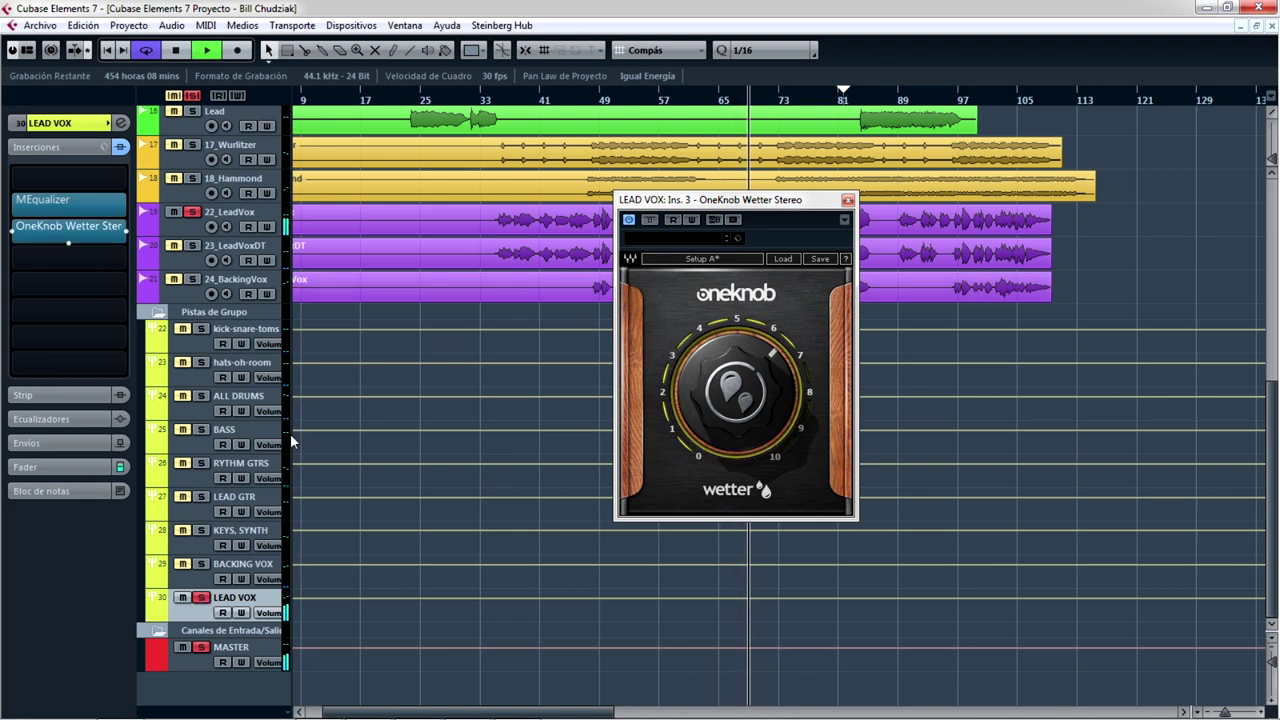
Raise the LEAD VOX fader to 2.16 dB and compare the soloed vocal with Wetter bypassed.
{"action": "left_click", "coordinate": [86, 467]}
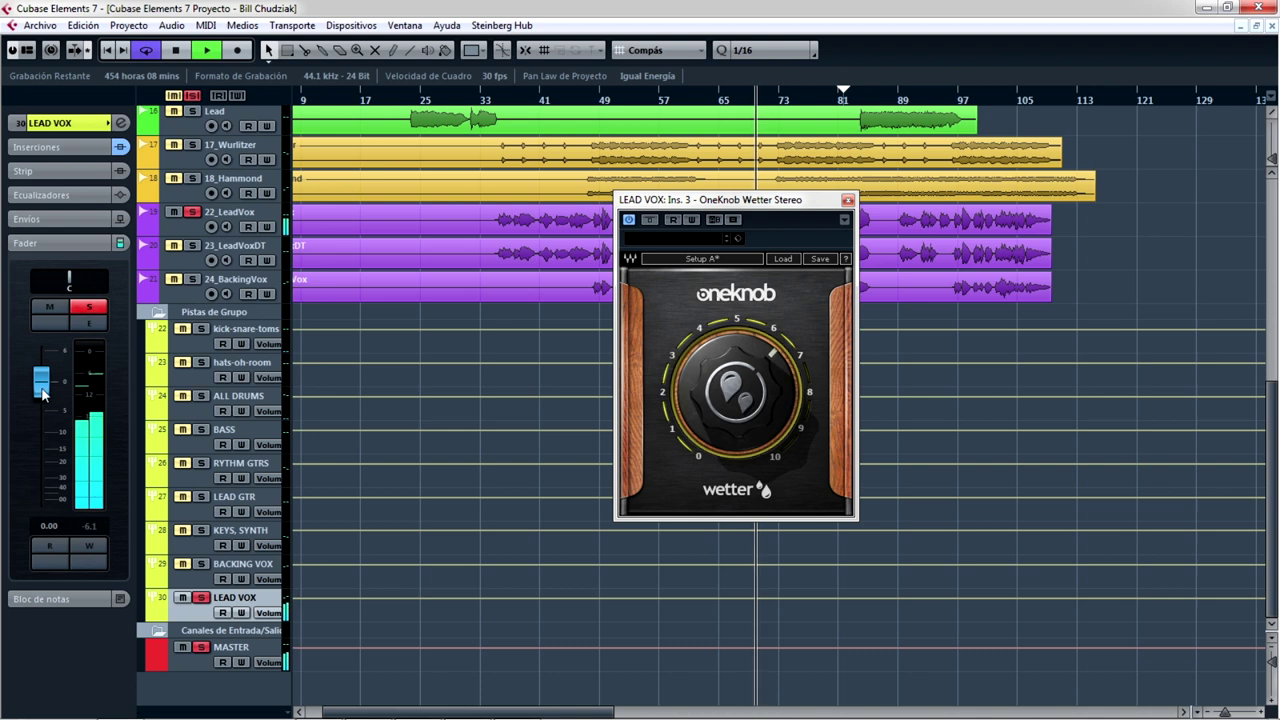
{"action": "left_click_drag", "start_coordinate": [42, 390], "coordinate": [42, 382]}
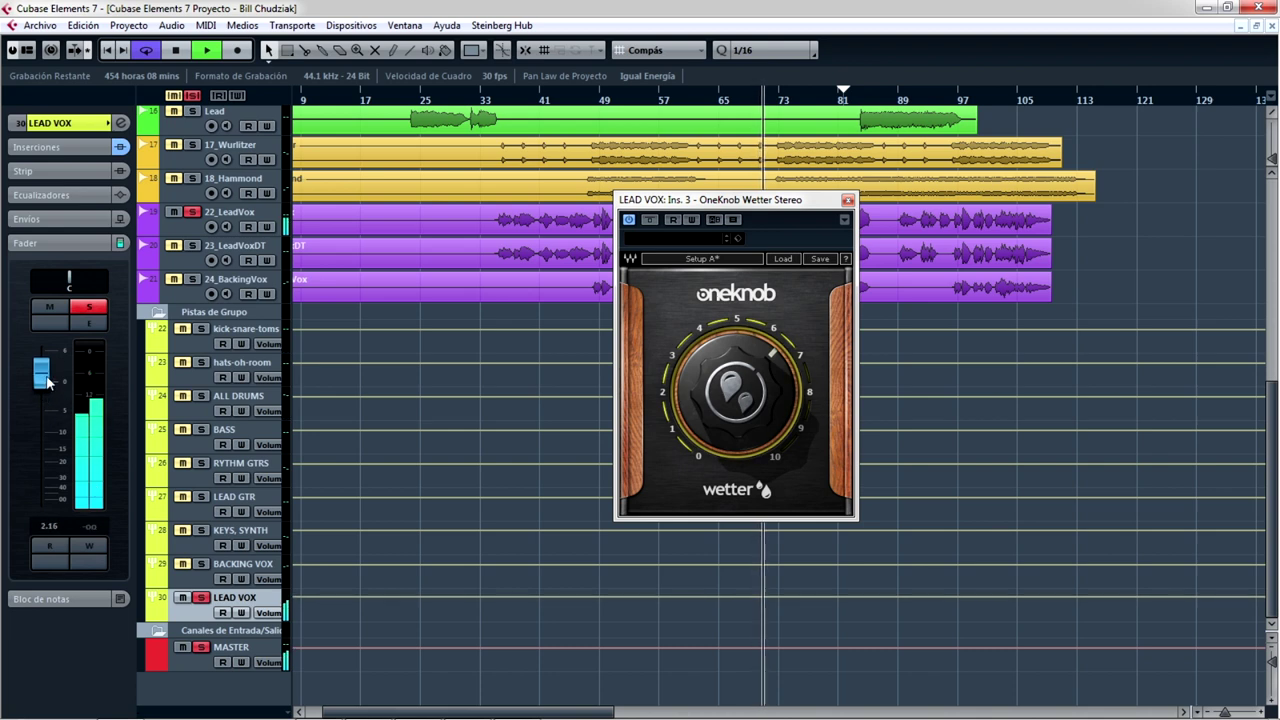
{"action": "left_click", "coordinate": [649, 220]}
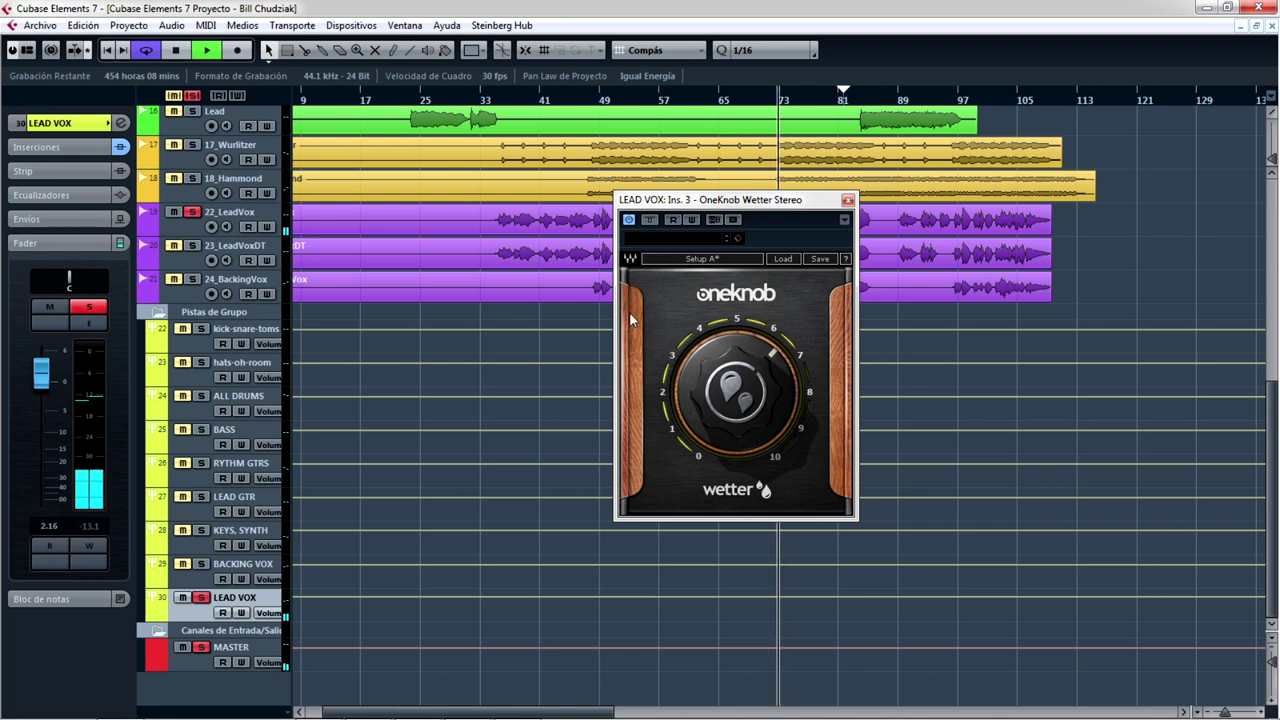
Reduce the LEAD VOX Wetter amount to 5.4 in the full mix, checking it in solo and against the bypassed sound.
{"action": "left_click", "coordinate": [199, 598]}
{"action": "left_click_drag", "start_coordinate": [736, 366], "coordinate": [729, 383]}
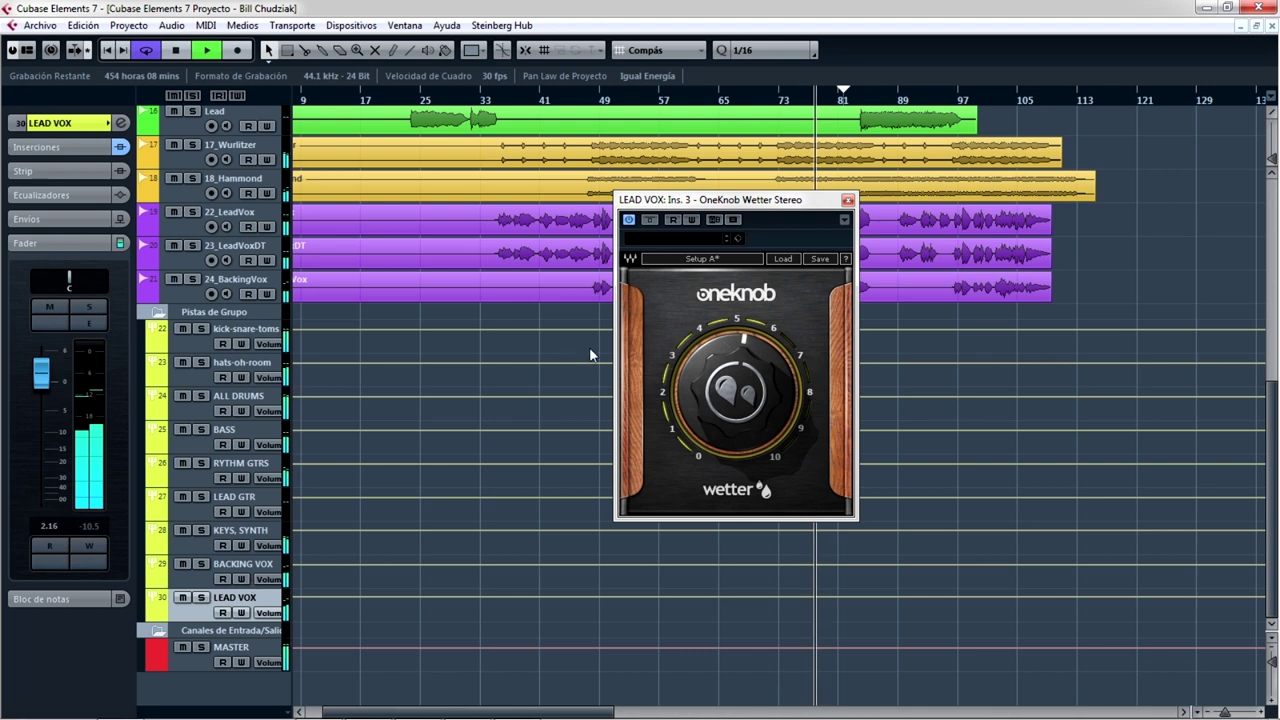
{"action": "left_click", "coordinate": [201, 598]}
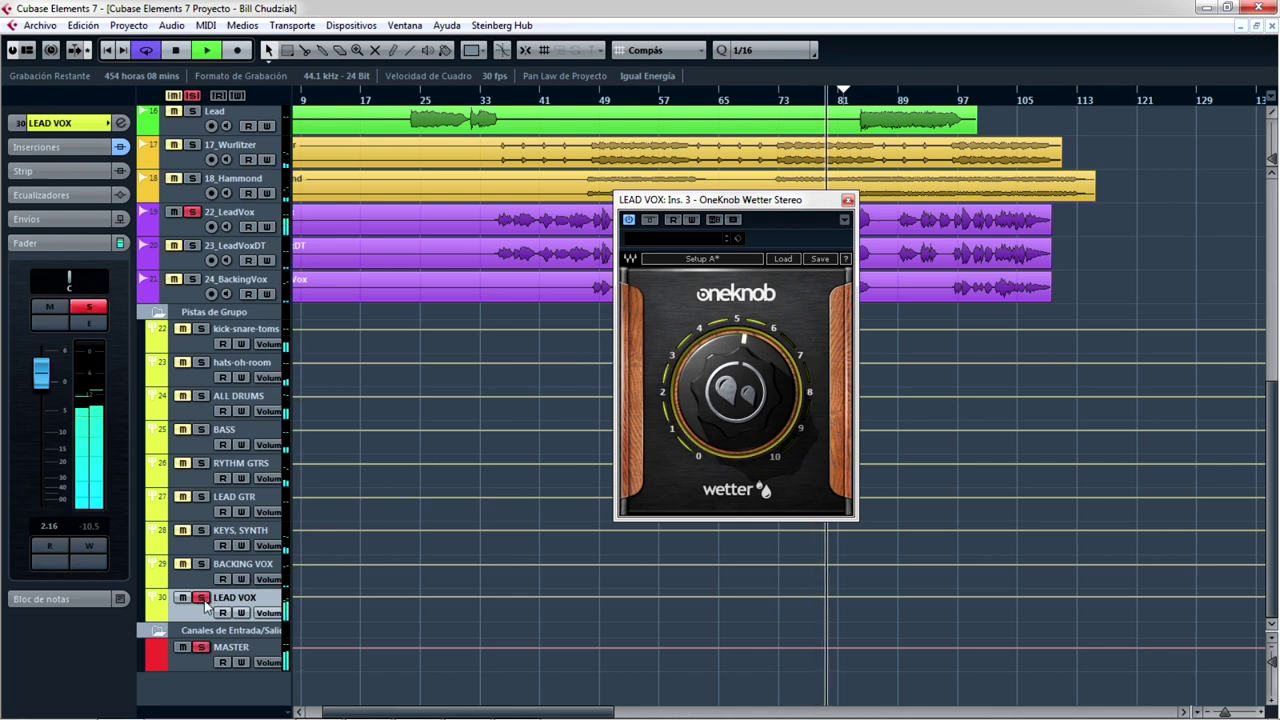
{"action": "left_click", "coordinate": [201, 598]}
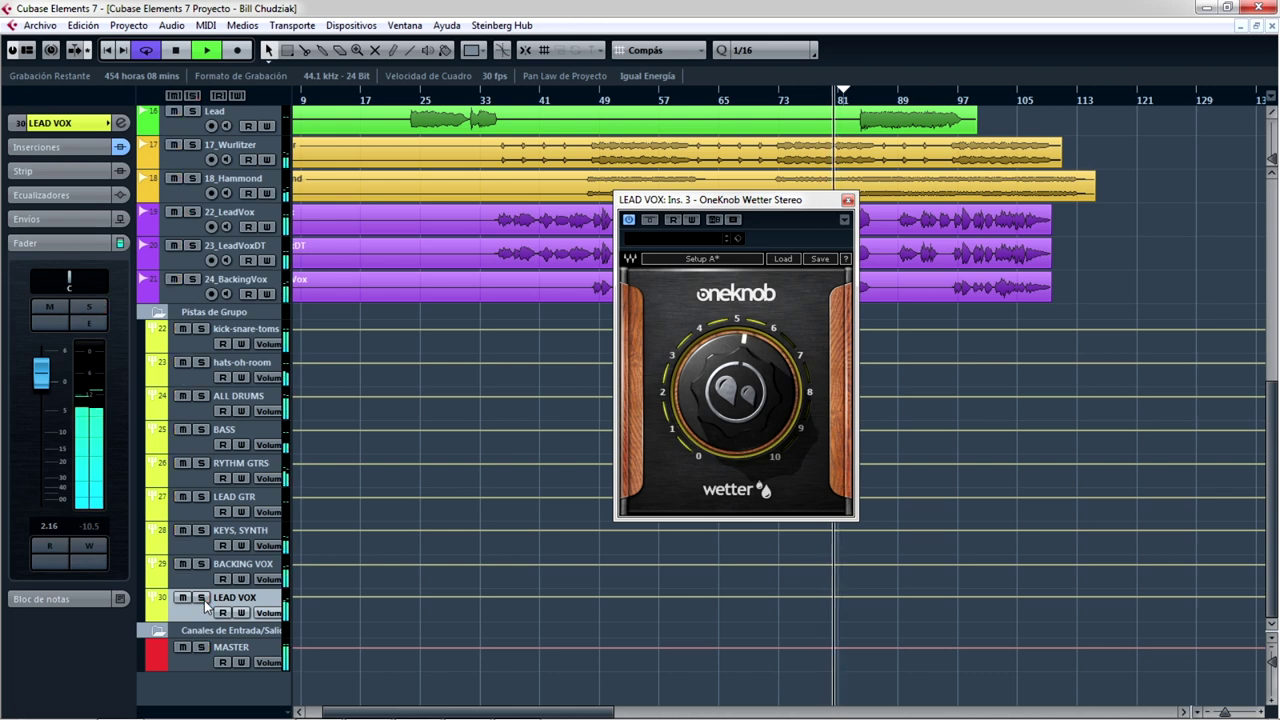
{"action": "left_click_drag", "start_coordinate": [736, 391], "coordinate": [736, 385]}
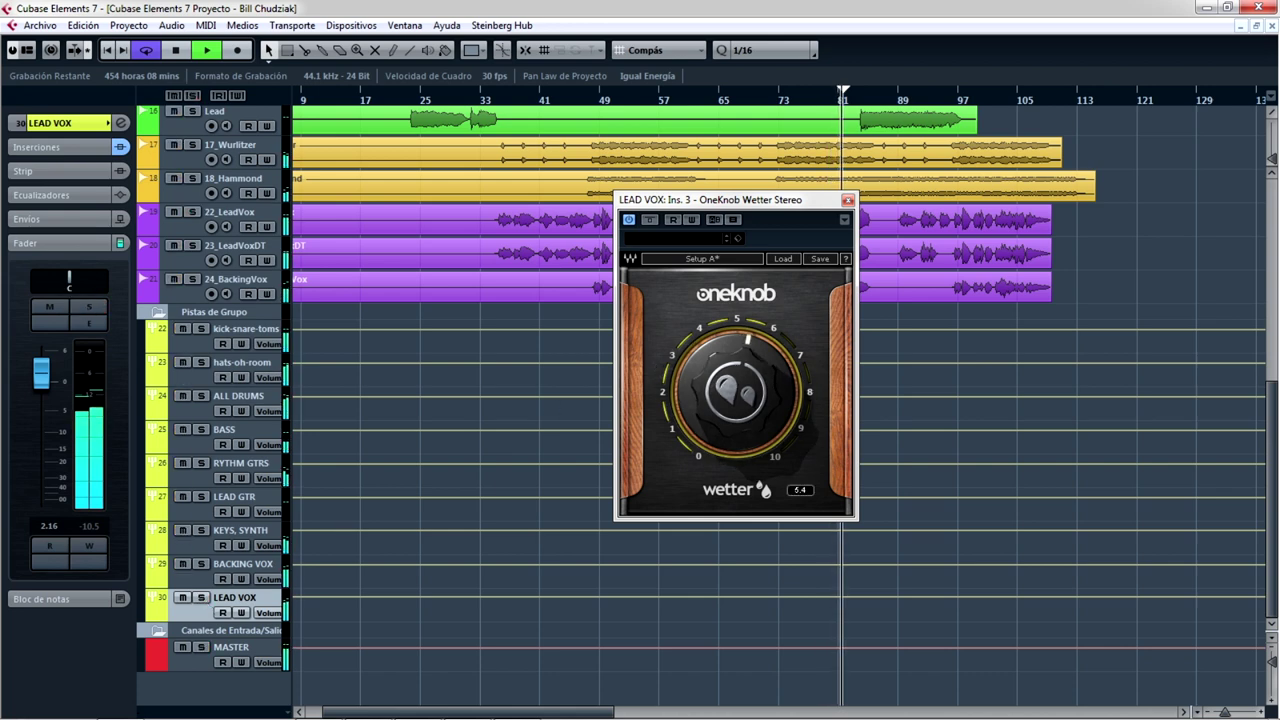
{"action": "left_click", "coordinate": [649, 220]}
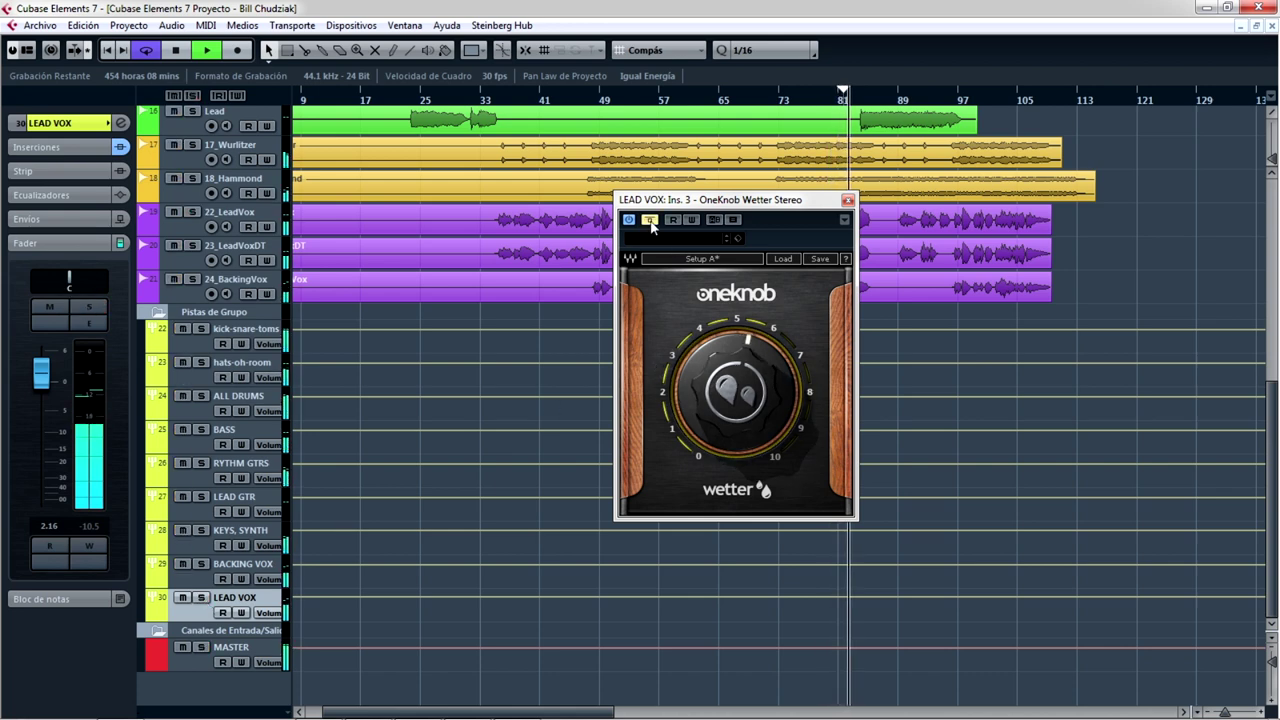
{"action": "key", "text": "space"}
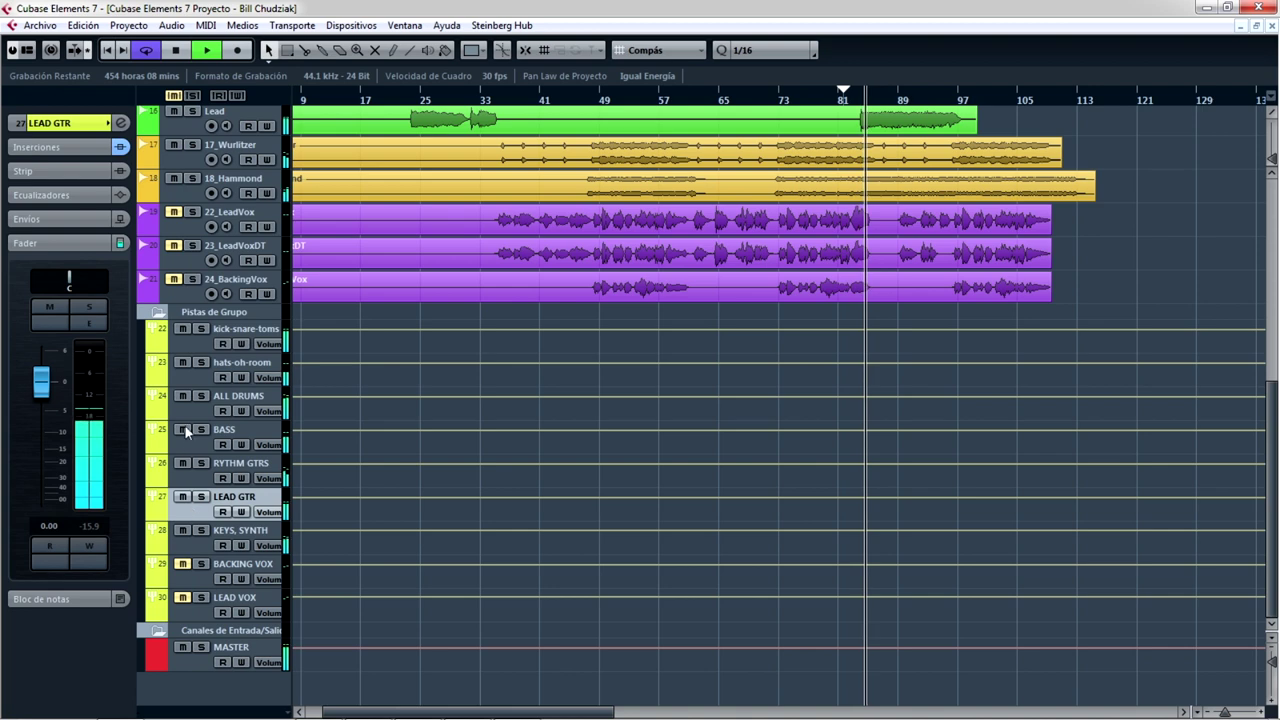
Solo the LEAD GTR group and open its OneKnob Wetter insert.
{"action": "left_click", "coordinate": [201, 496]}
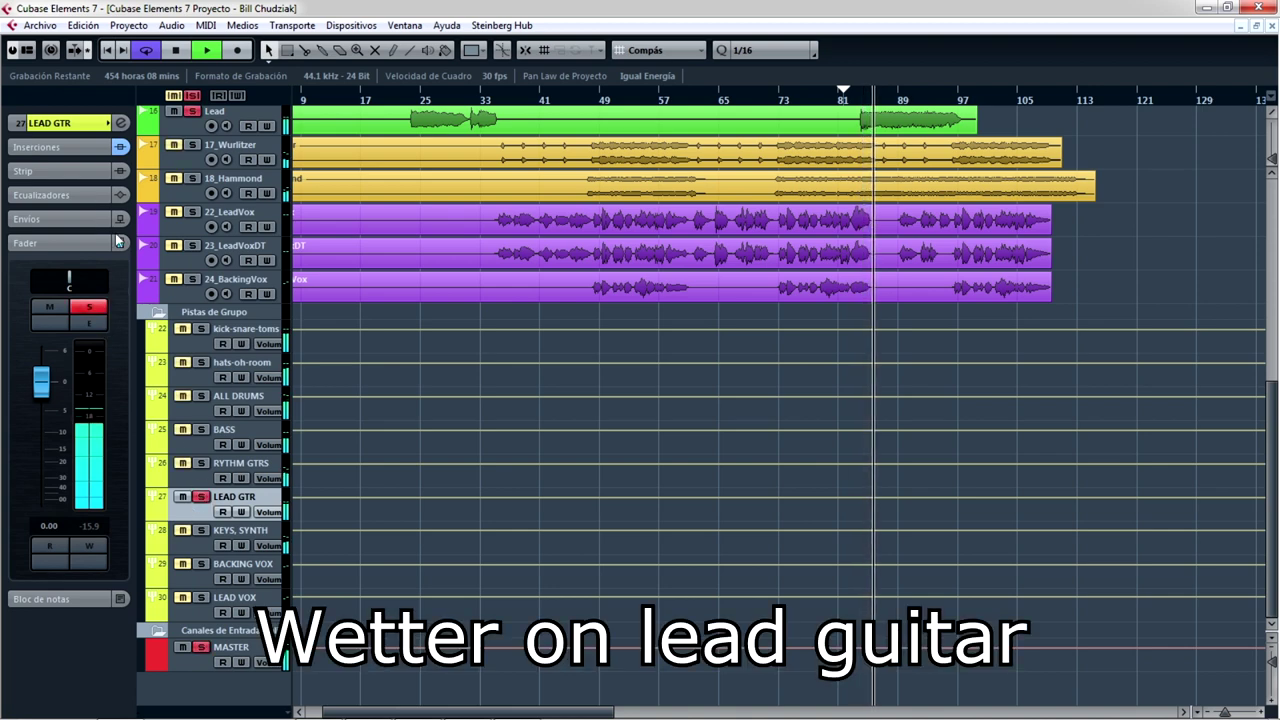
{"action": "left_click", "coordinate": [81, 146]}
{"action": "left_click", "coordinate": [105, 226]}
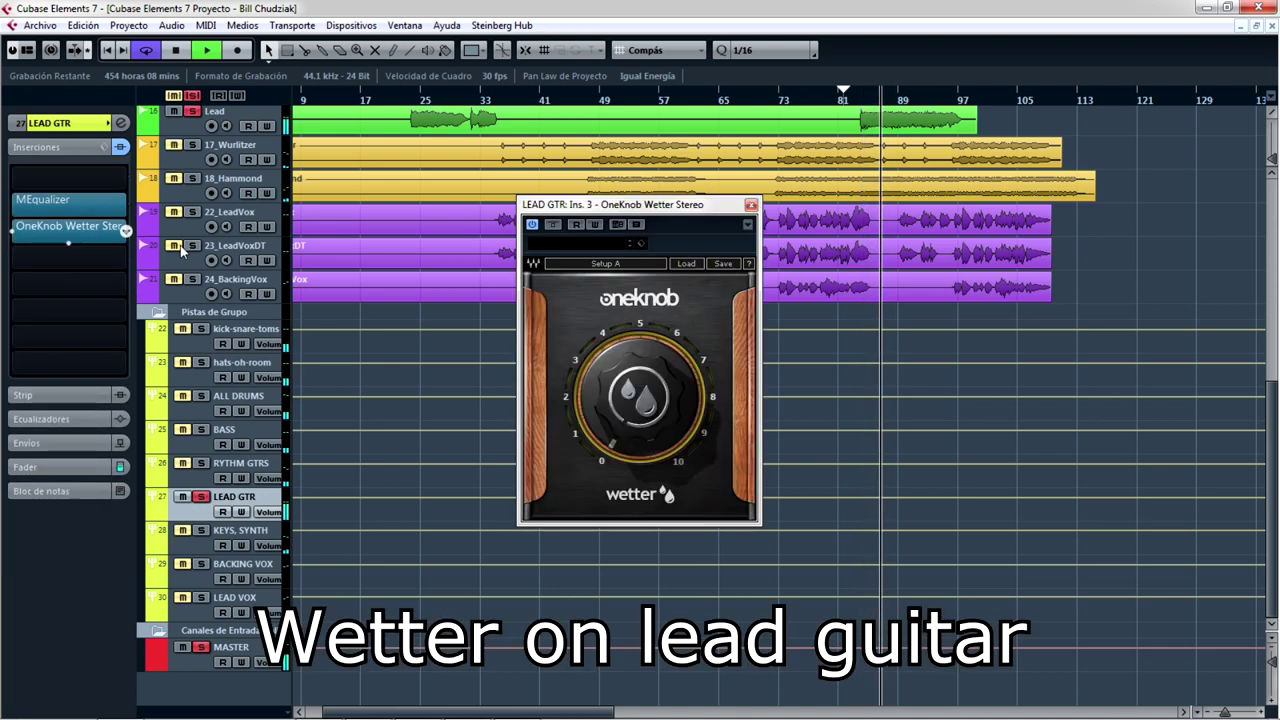
Audition the soloed lead guitar with Wetter at 7.9, lower it to 6.0, and replay from the start of the guitar solo near bar 83.
{"action": "left_click_drag", "start_coordinate": [600, 388], "coordinate": [600, 248]}
{"action": "key", "text": "space"}
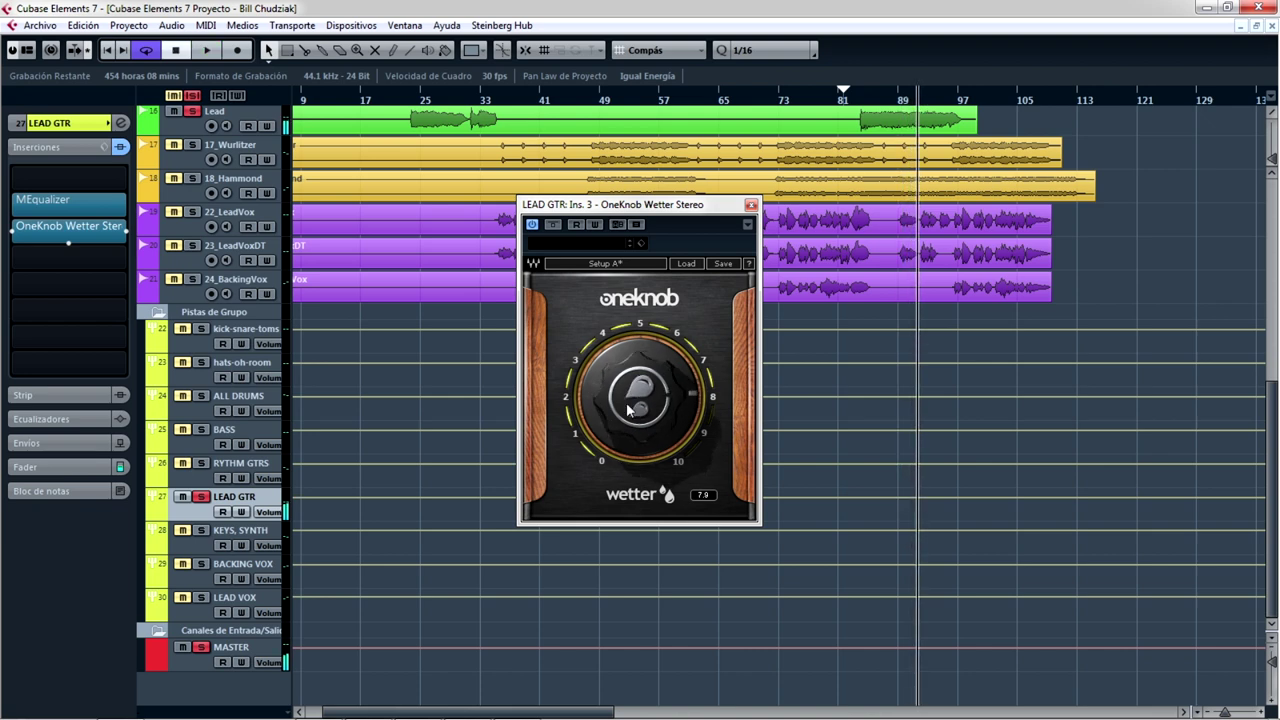
{"action": "key", "text": "space"}
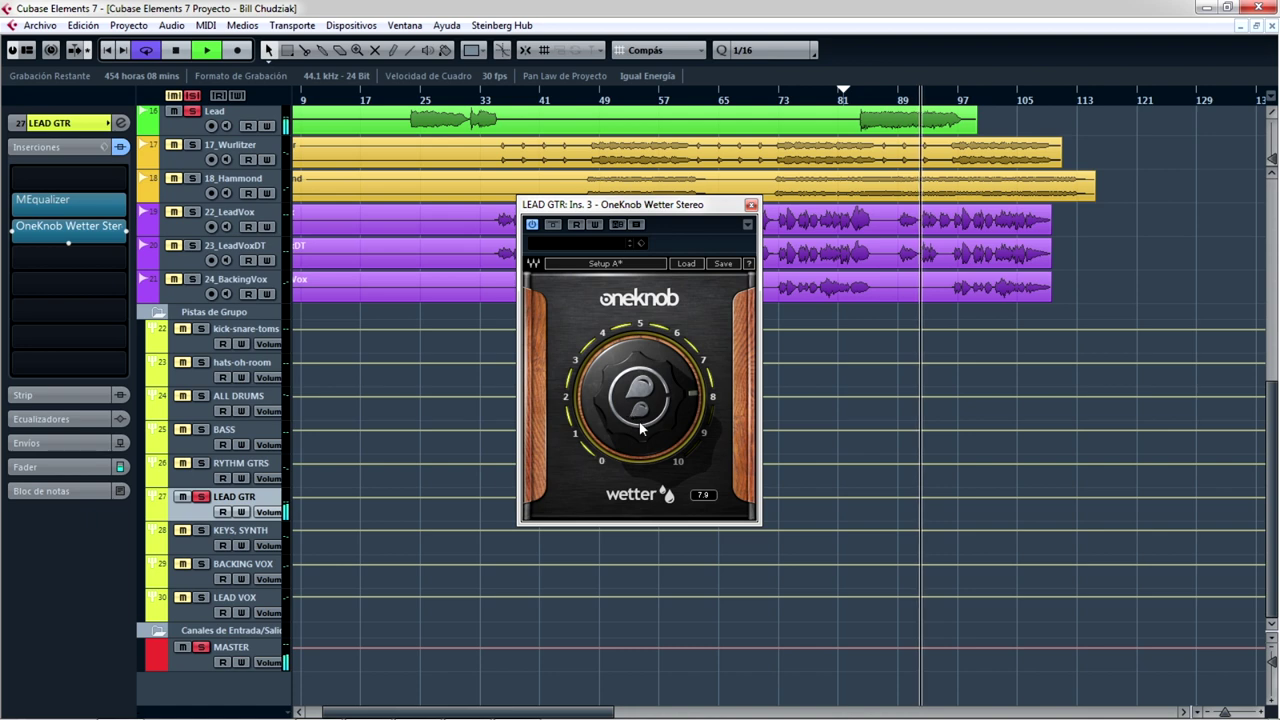
{"action": "left_click_drag", "start_coordinate": [640, 412], "coordinate": [672, 425]}
{"action": "key", "text": "space"}
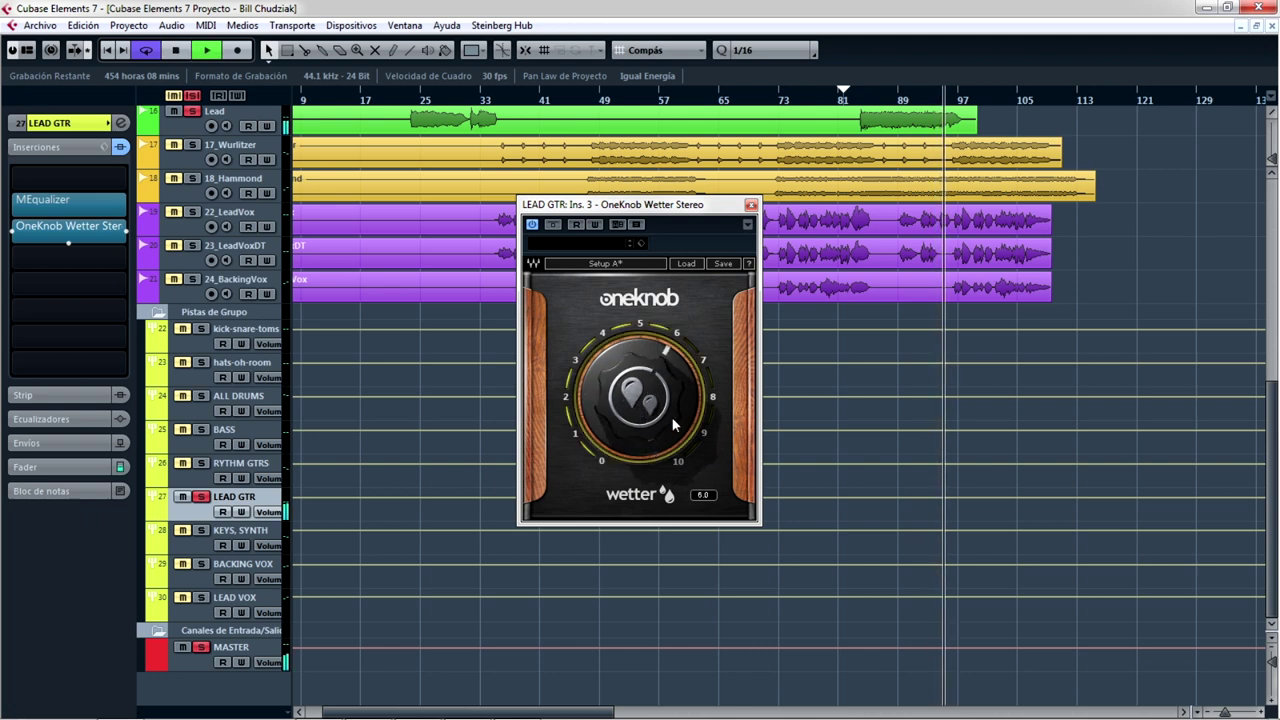
{"action": "left_click", "coordinate": [858, 100]}
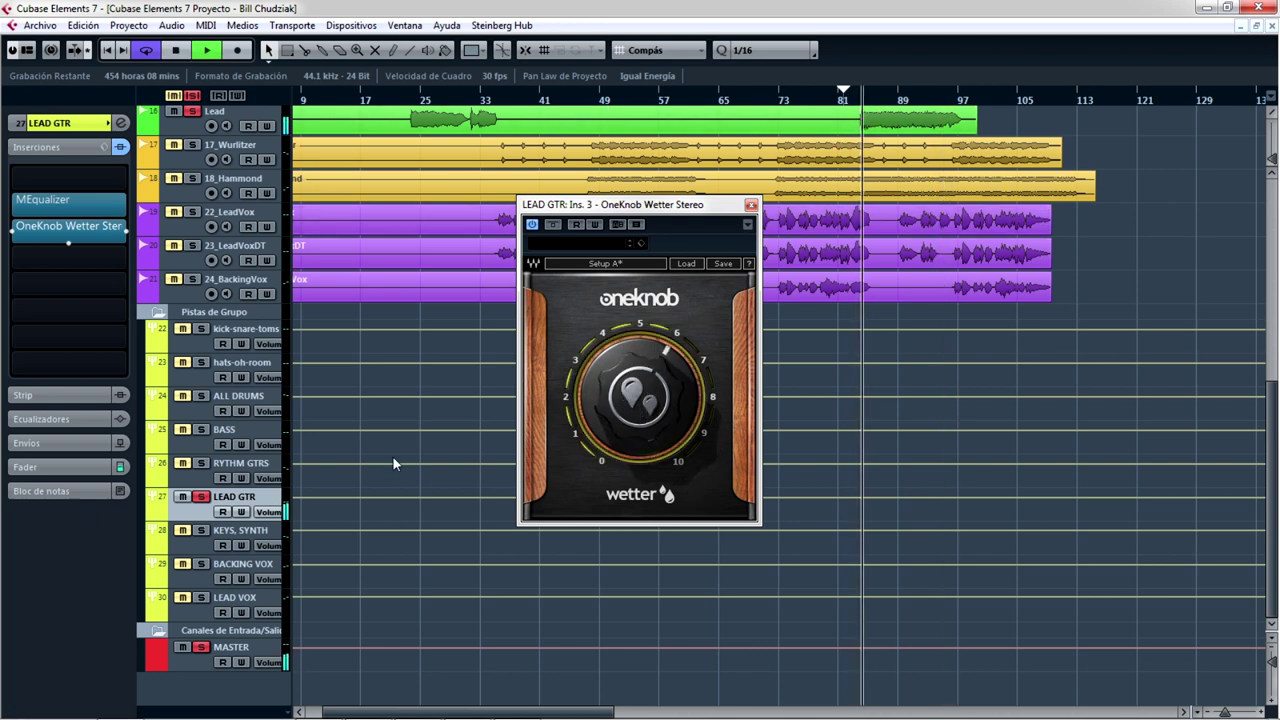
Return LEAD GTR to the mix, raise its Wetter amount to 7.0 and set its fader to 2.50 dB.
{"action": "left_click", "coordinate": [203, 498]}
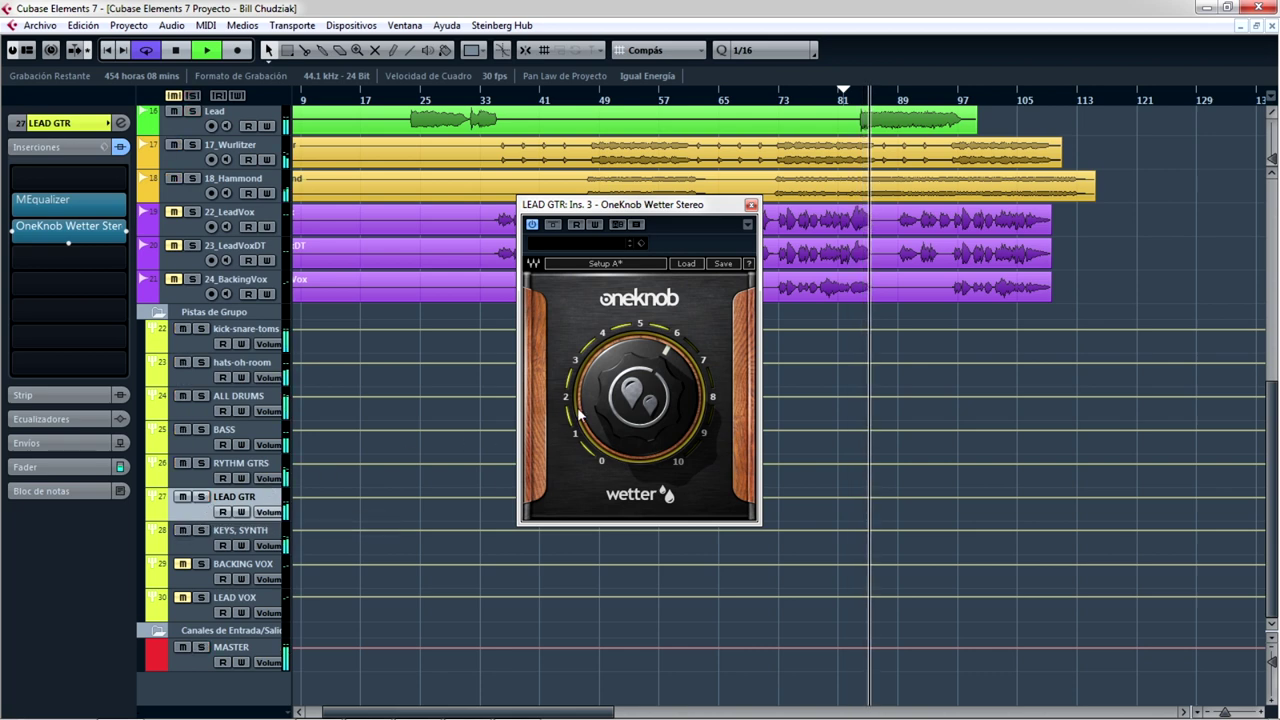
{"action": "left_click_drag", "start_coordinate": [628, 404], "coordinate": [640, 384]}
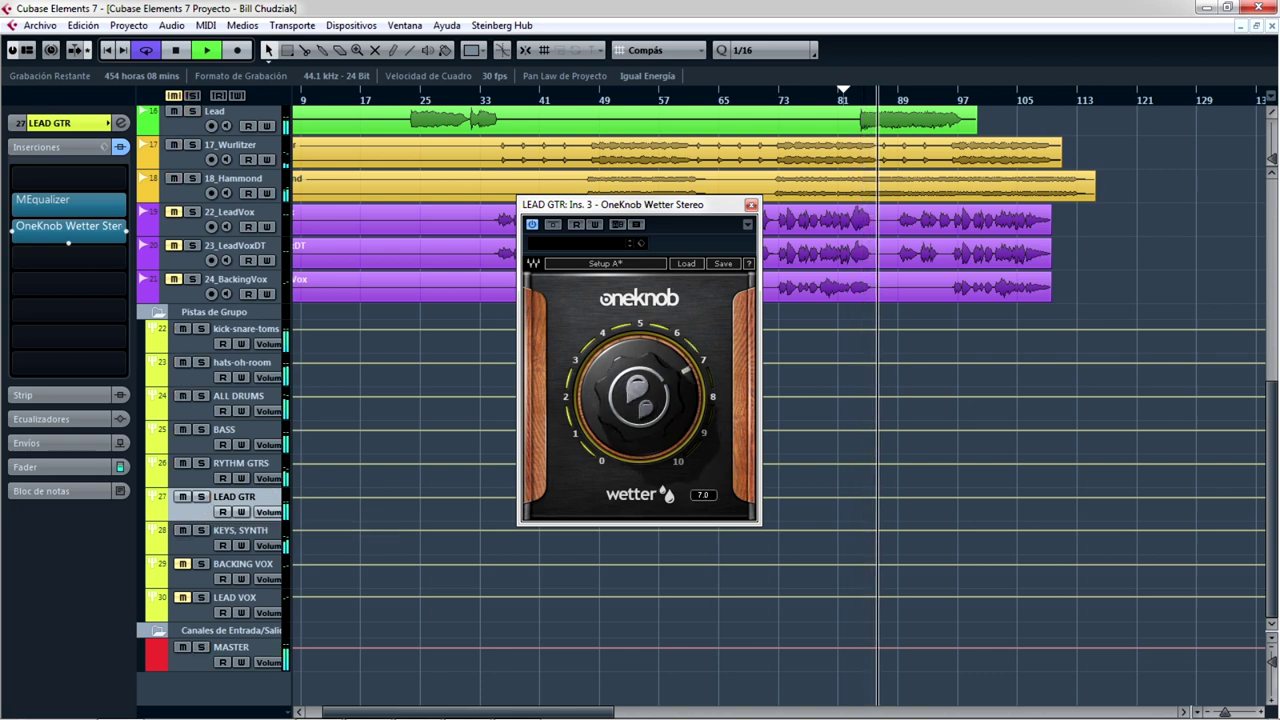
{"action": "left_click", "coordinate": [62, 467]}
{"action": "left_click_drag", "start_coordinate": [47, 387], "coordinate": [50, 377]}
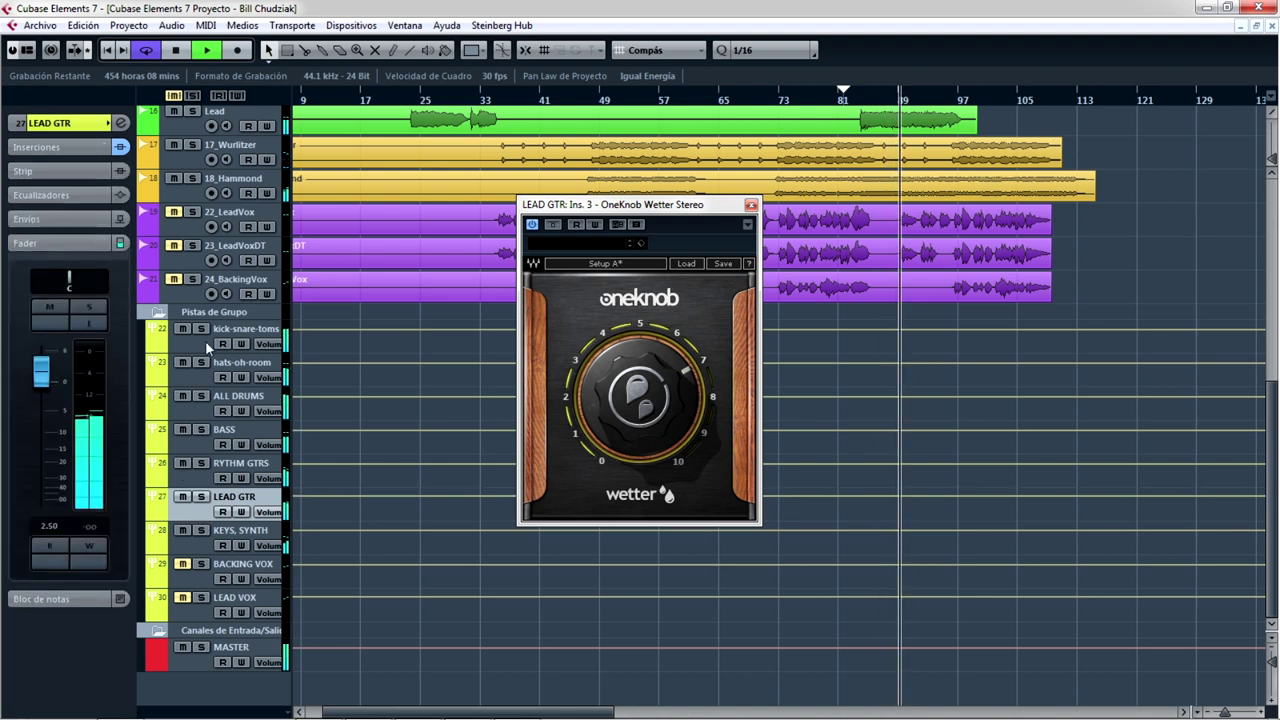
Compare the lead guitar with Wetter bypassed, lower its amount to between 6 and 7, and solo LEAD GTR.
{"action": "left_click", "coordinate": [553, 225]}
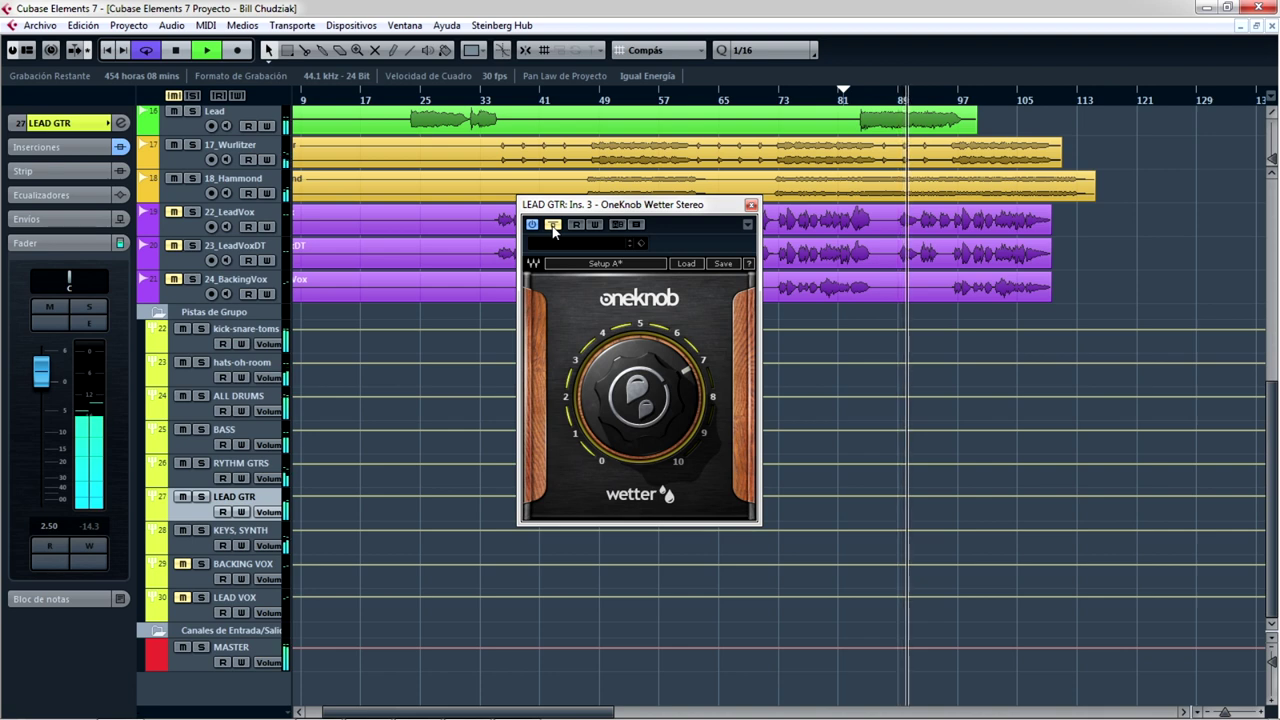
{"action": "left_click", "coordinate": [554, 226]}
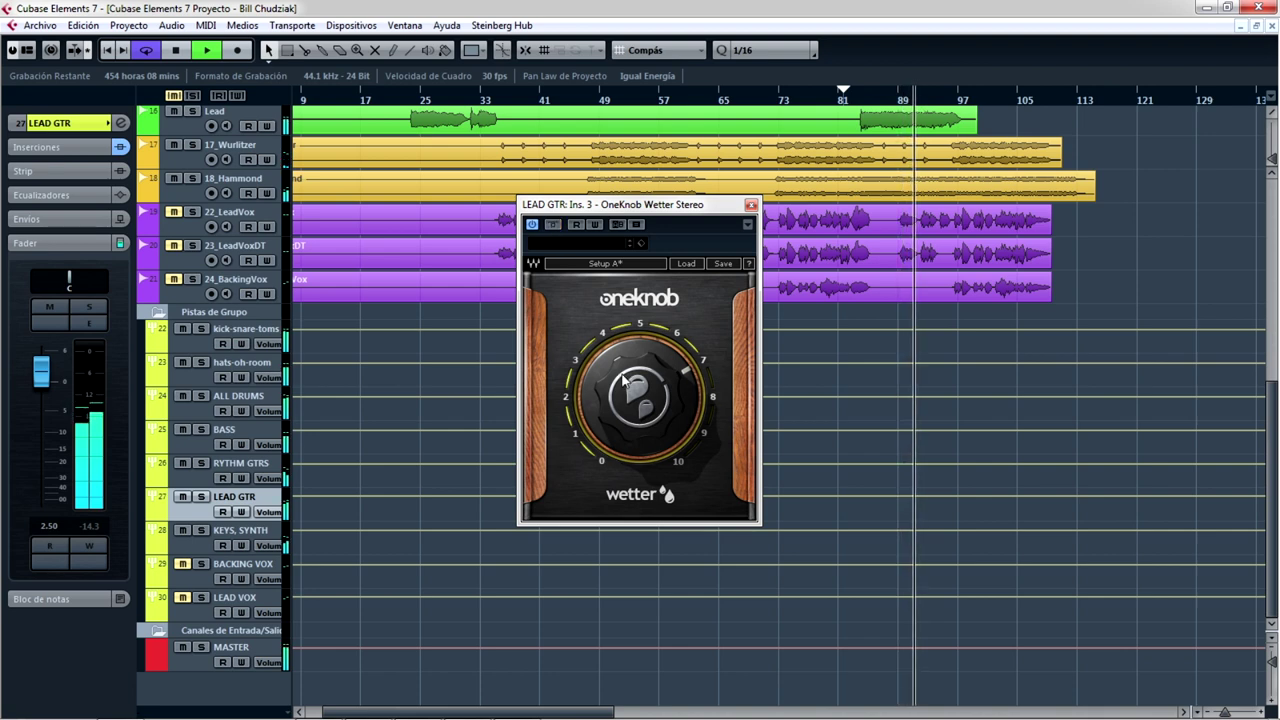
{"action": "mouse_move", "coordinate": [620, 372]}
{"action": "left_mouse_down"}
{"action": "mouse_move", "coordinate": [620, 386]}
{"action": "mouse_move", "coordinate": [622, 374]}
{"action": "left_mouse_up"}
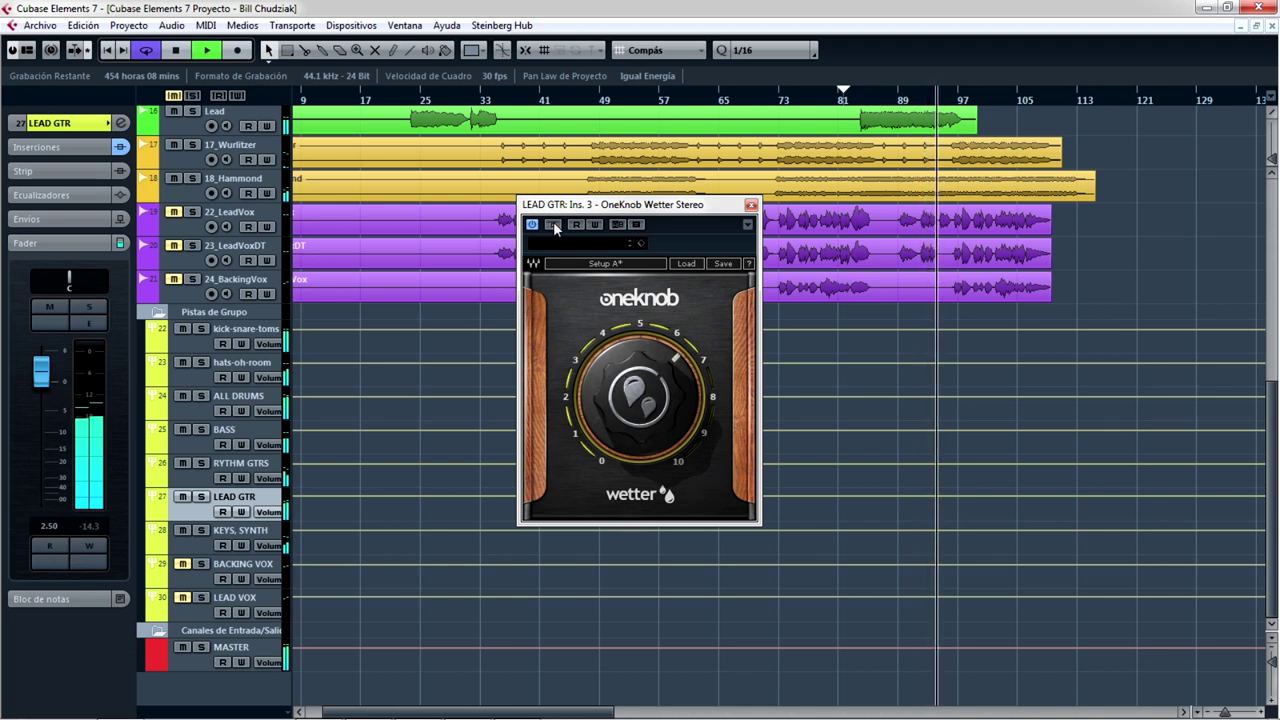
{"action": "left_click", "coordinate": [201, 497]}
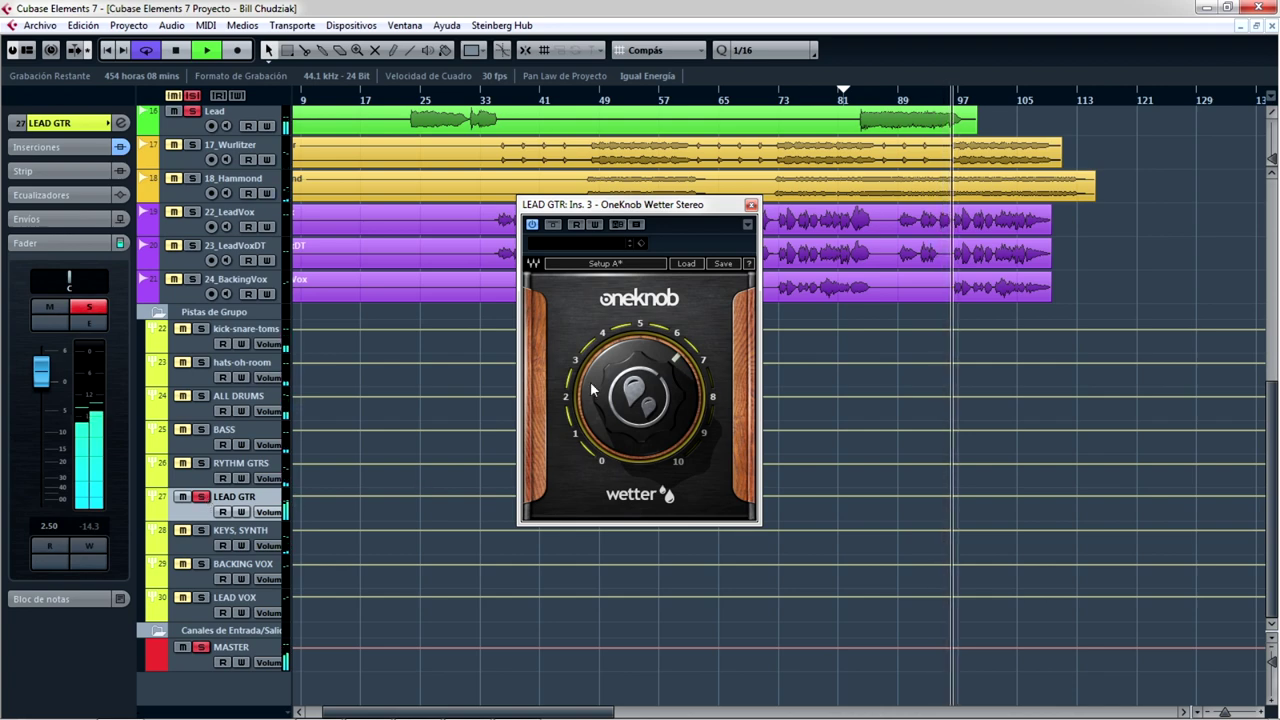
{"action": "mouse_move", "coordinate": [592, 390]}
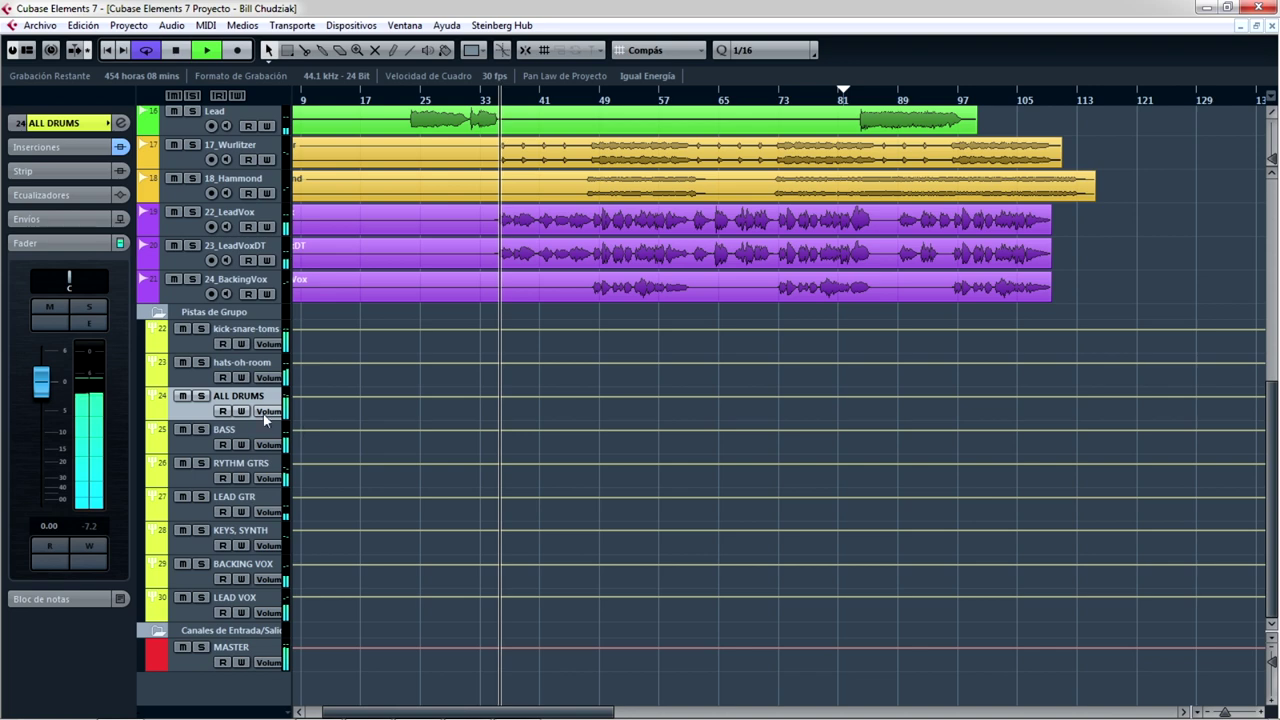
Solo the ALL DRUMS group and open its OneKnob Wetter insert.
{"action": "left_click", "coordinate": [202, 397]}
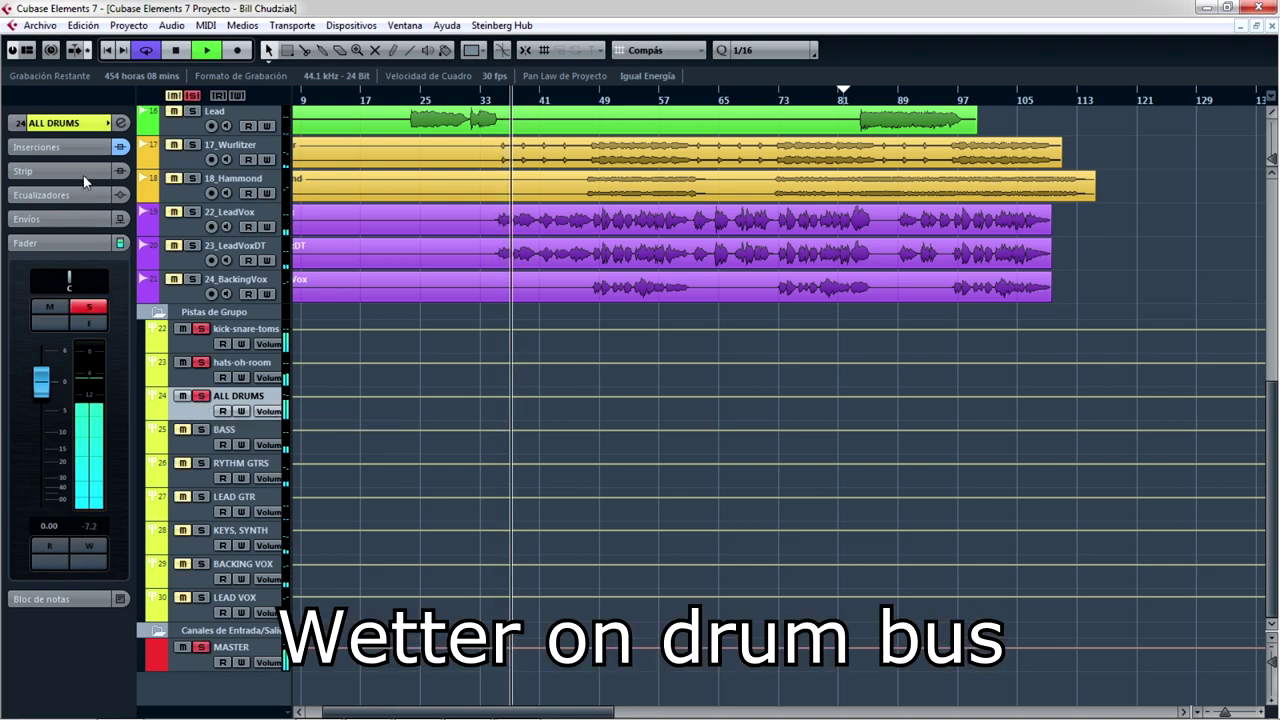
{"action": "left_click", "coordinate": [71, 148]}
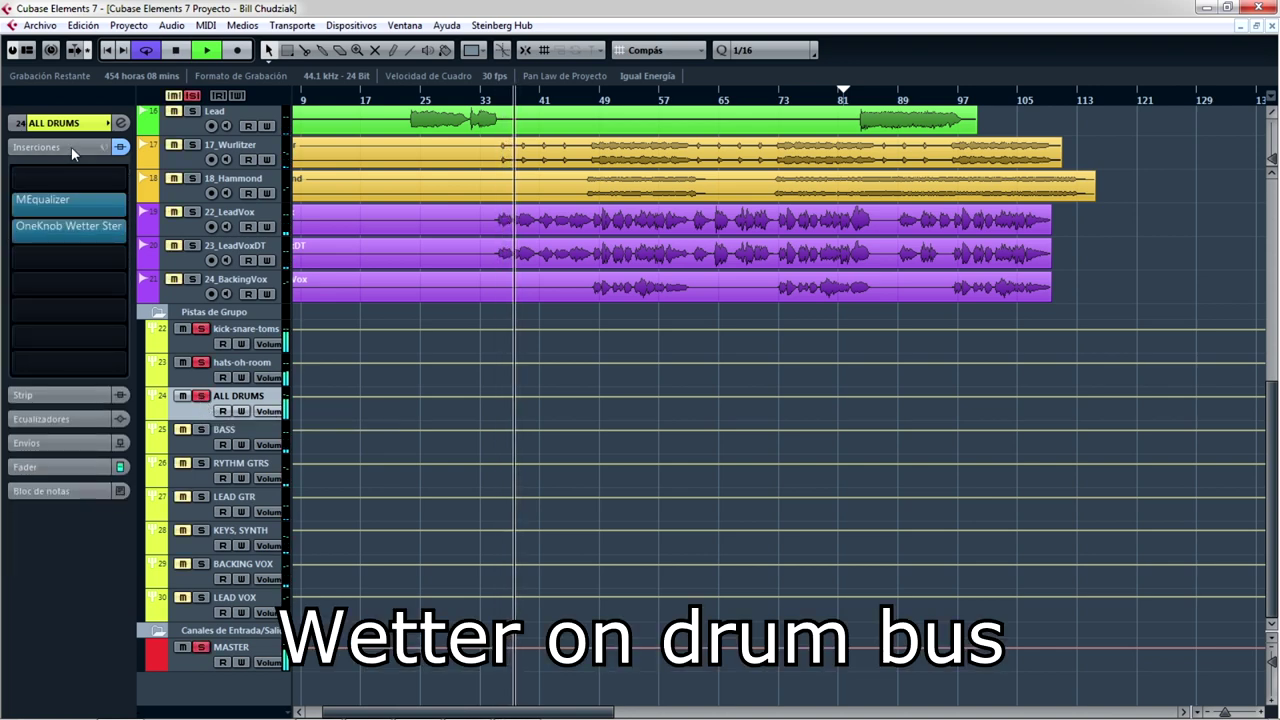
{"action": "left_click", "coordinate": [95, 225]}
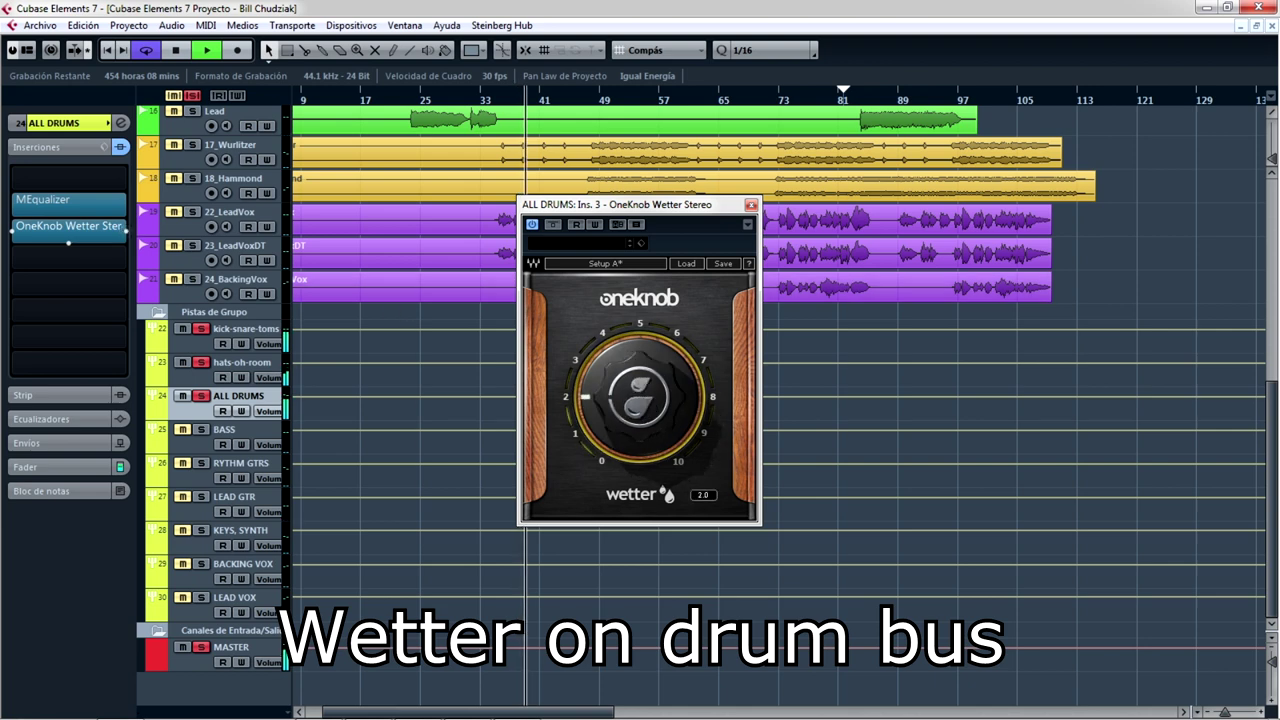
Raise the drum bus Wetter amount to 7.3, lower it to between 5 and 6, and audition it in the mix and soloed.
{"action": "left_click_drag", "start_coordinate": [639, 396], "coordinate": [639, 380]}
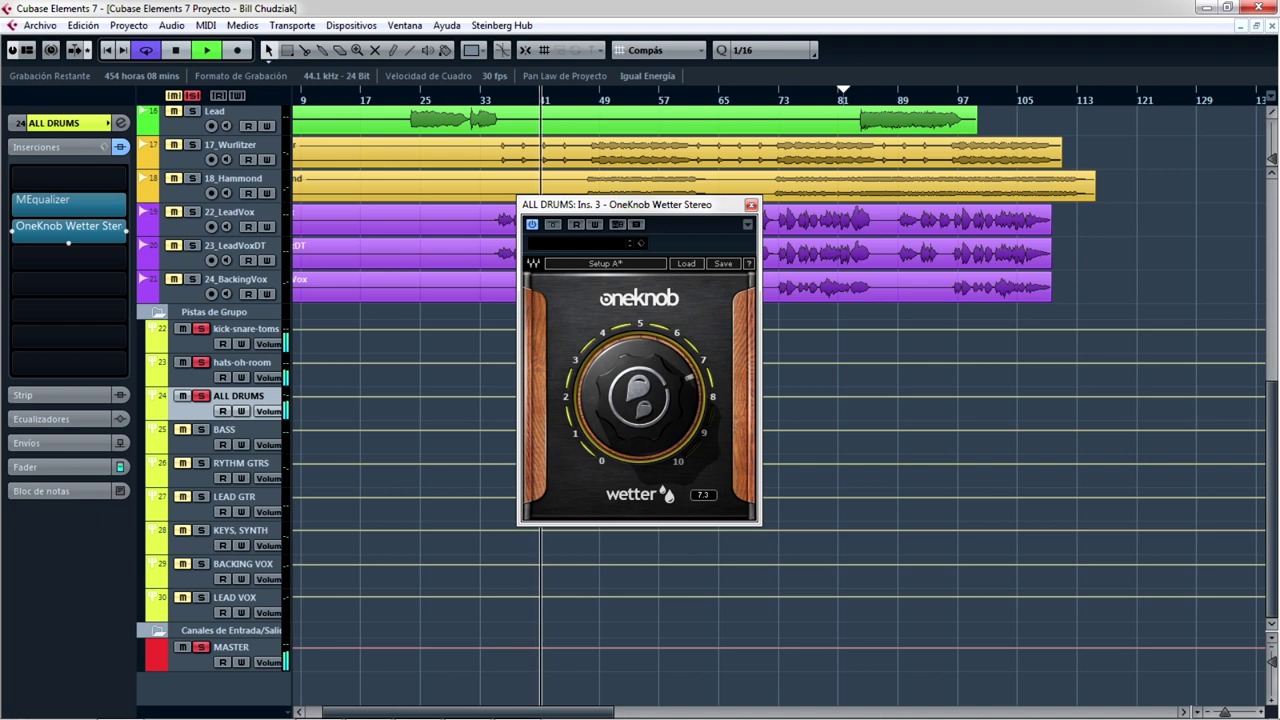
{"action": "left_click", "coordinate": [201, 397]}
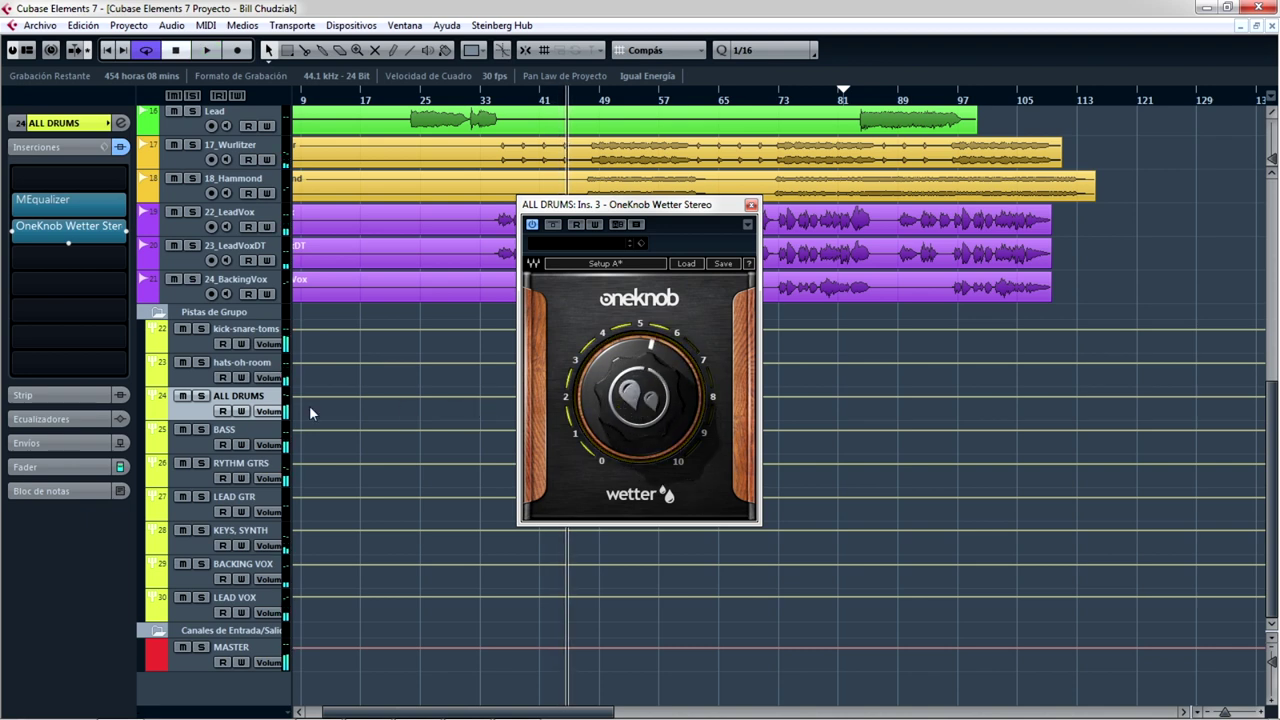
{"action": "left_click", "coordinate": [201, 397]}
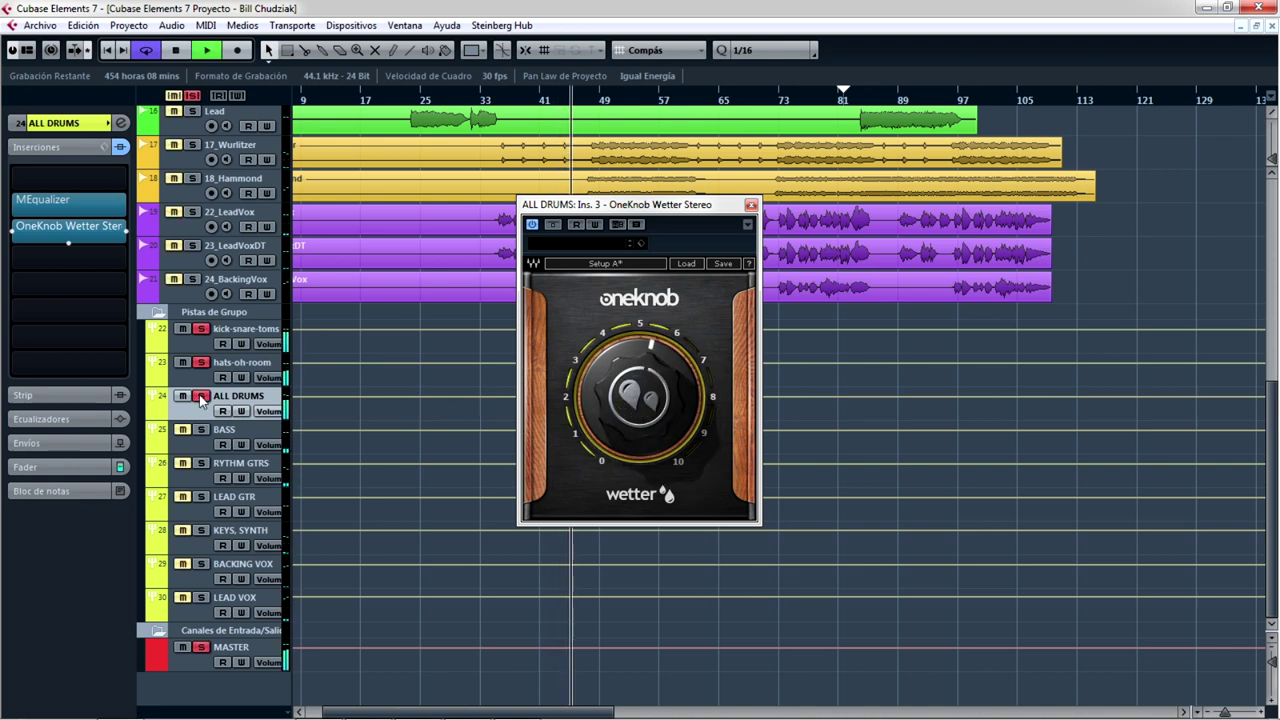
{"action": "key", "text": "space"}
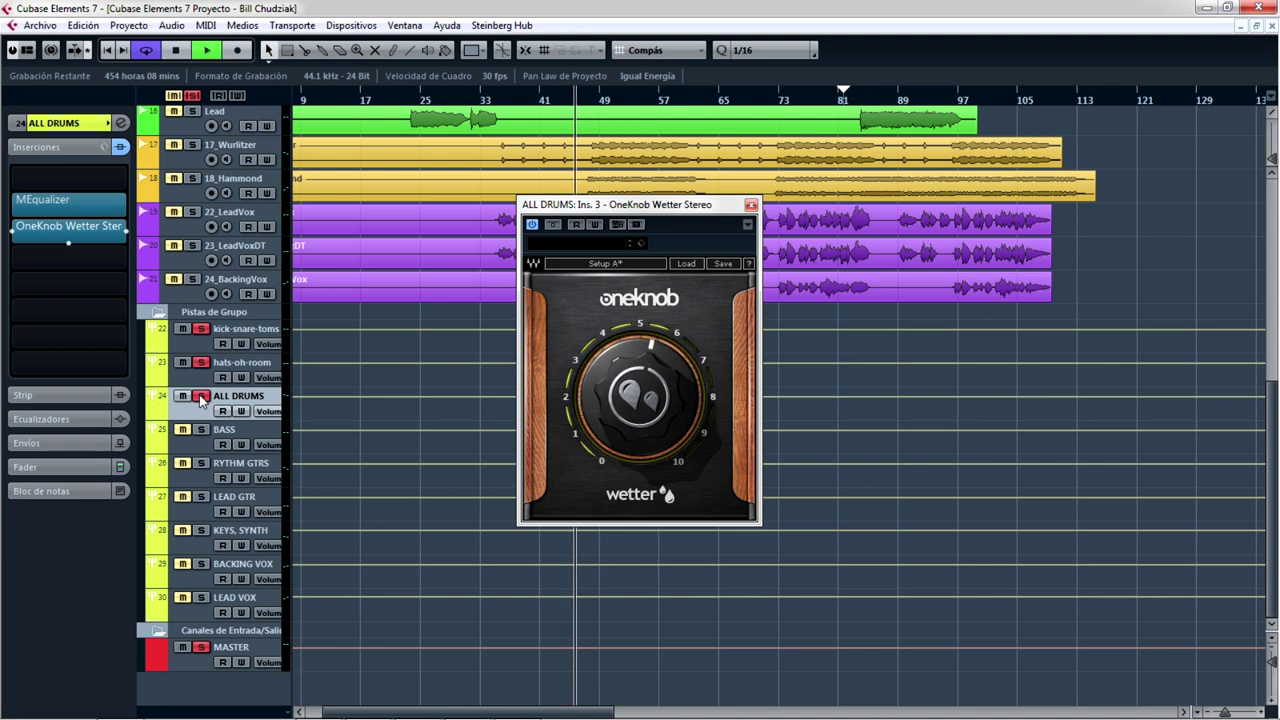
{"action": "key", "text": "space"}
Compare the soloed drums with Wetter bypassed and active, and return ALL DRUMS to the mix.
{"action": "left_click", "coordinate": [553, 225]}
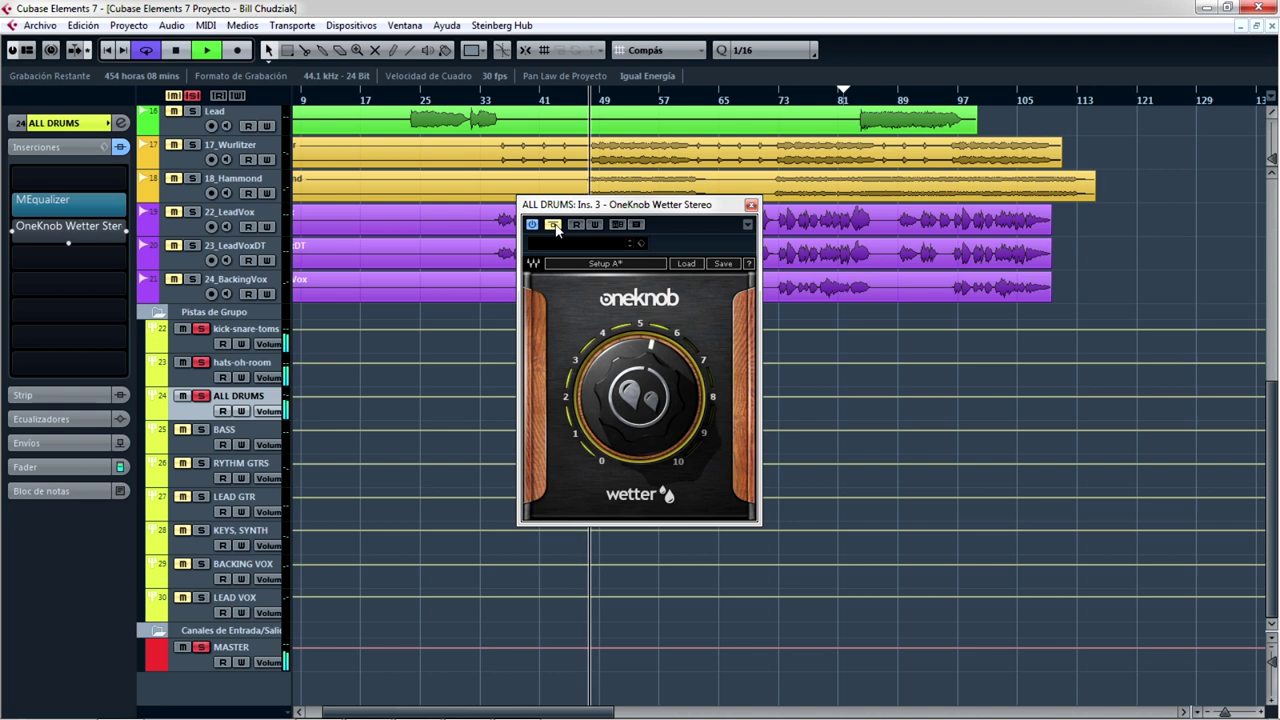
{"action": "left_click", "coordinate": [553, 225]}
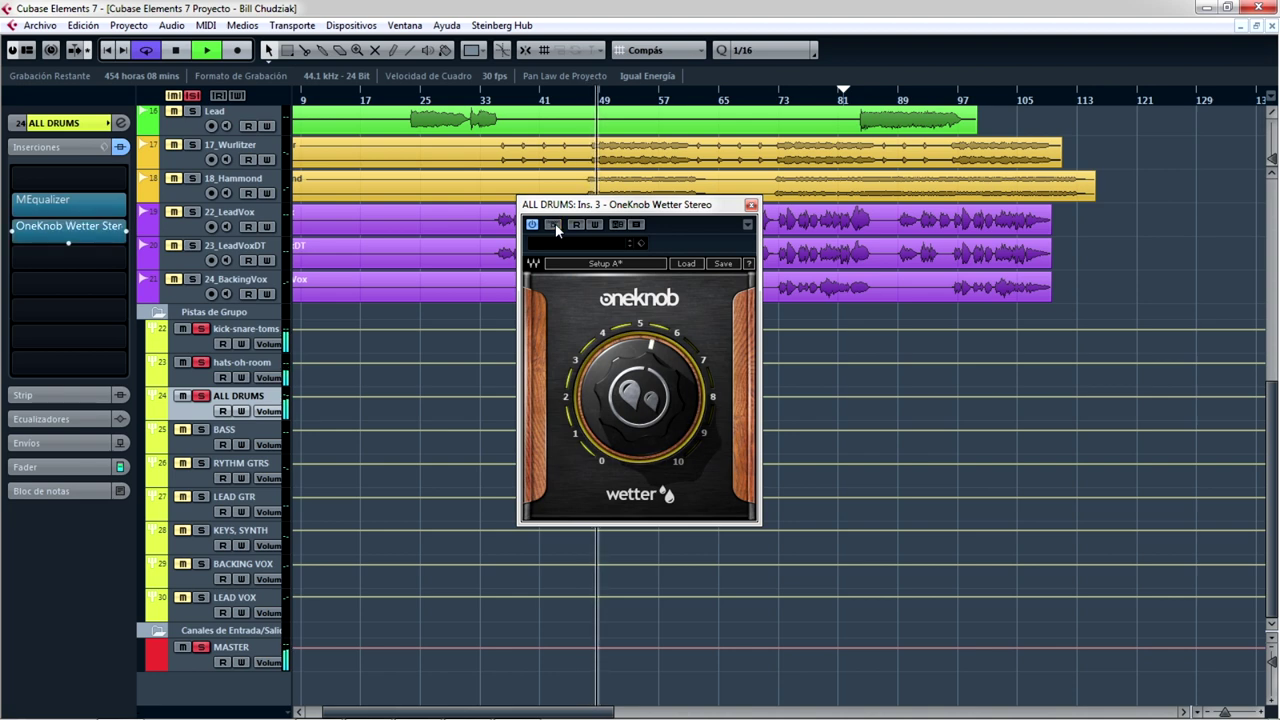
{"action": "left_click", "coordinate": [201, 396]}
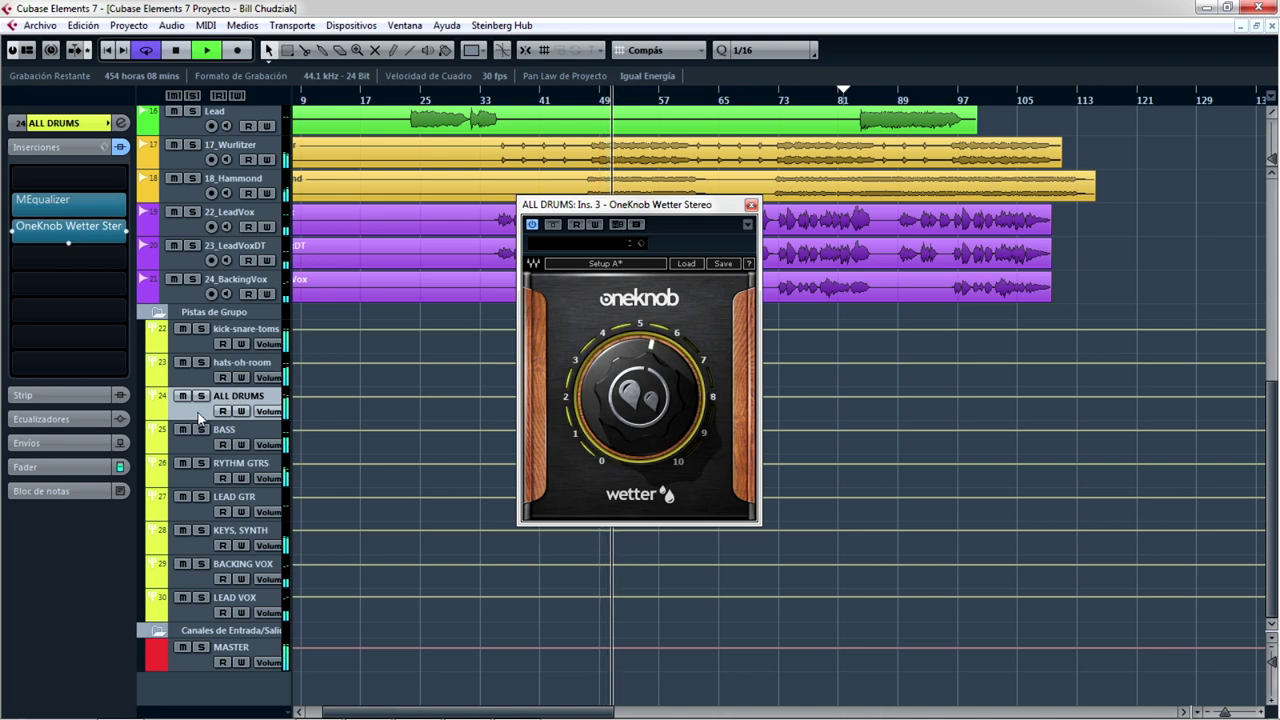
Set the ALL DRUMS fader to 2.99 dB, raise Wetter to 7.3 and lower it to between 6 and 7, checking soloed and in the mix.
{"action": "left_click", "coordinate": [70, 467]}
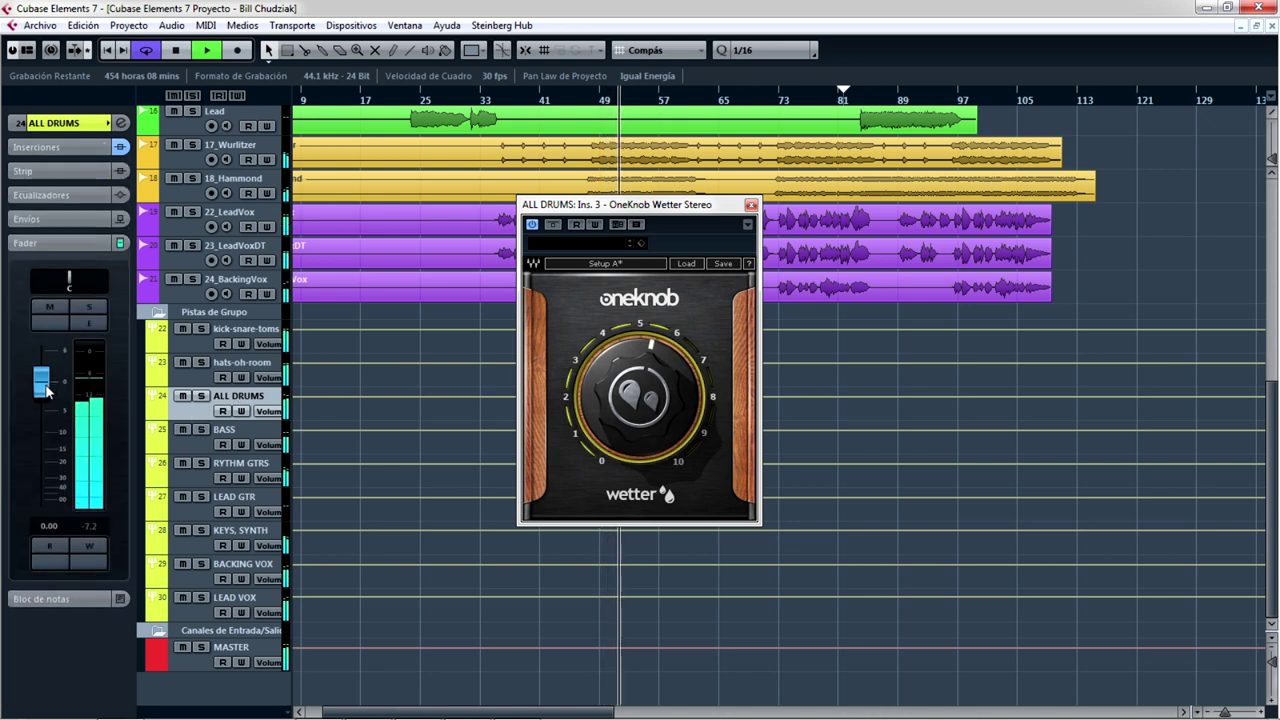
{"action": "left_click_drag", "start_coordinate": [45, 388], "coordinate": [43, 378]}
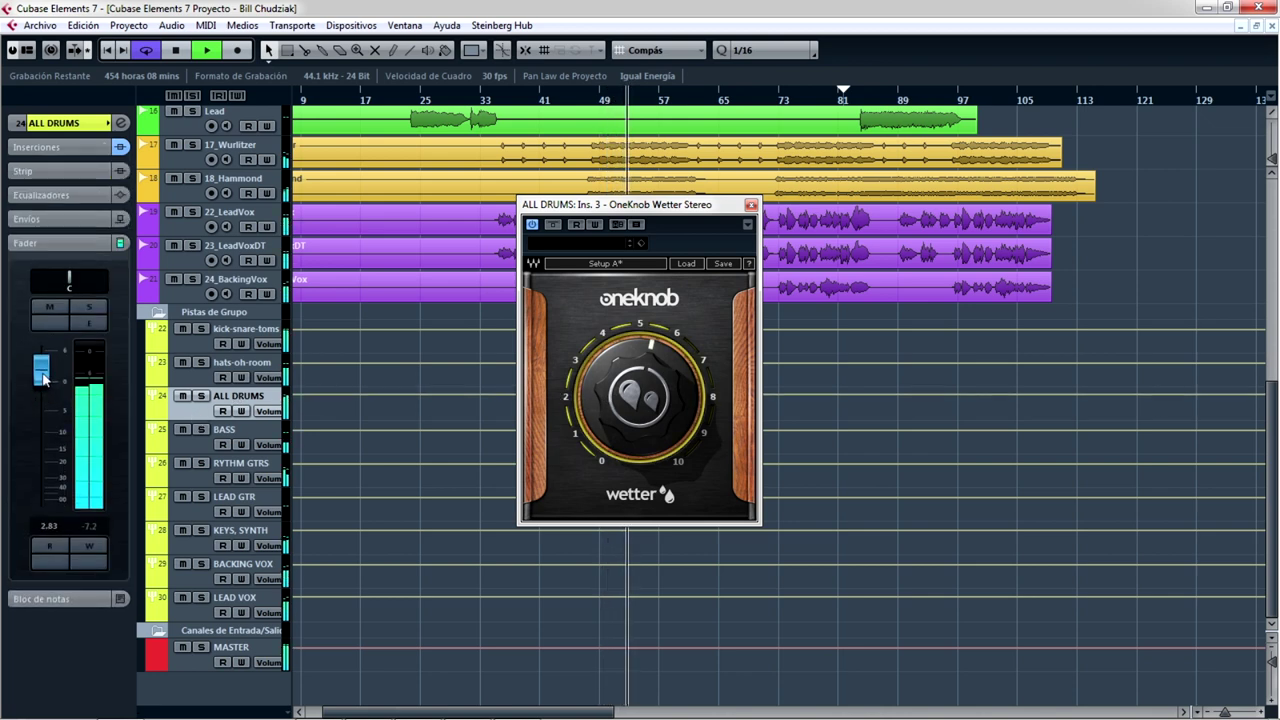
{"action": "left_click_drag", "start_coordinate": [651, 356], "coordinate": [651, 336]}
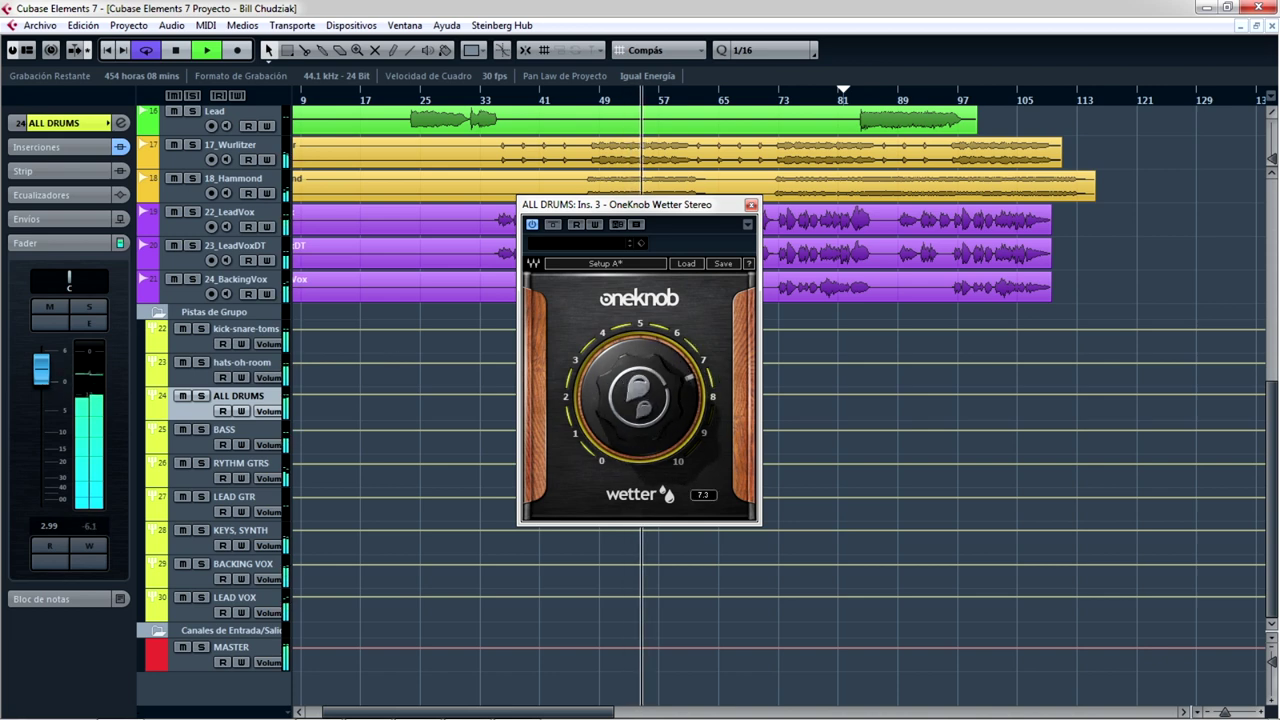
{"action": "left_click", "coordinate": [201, 396]}
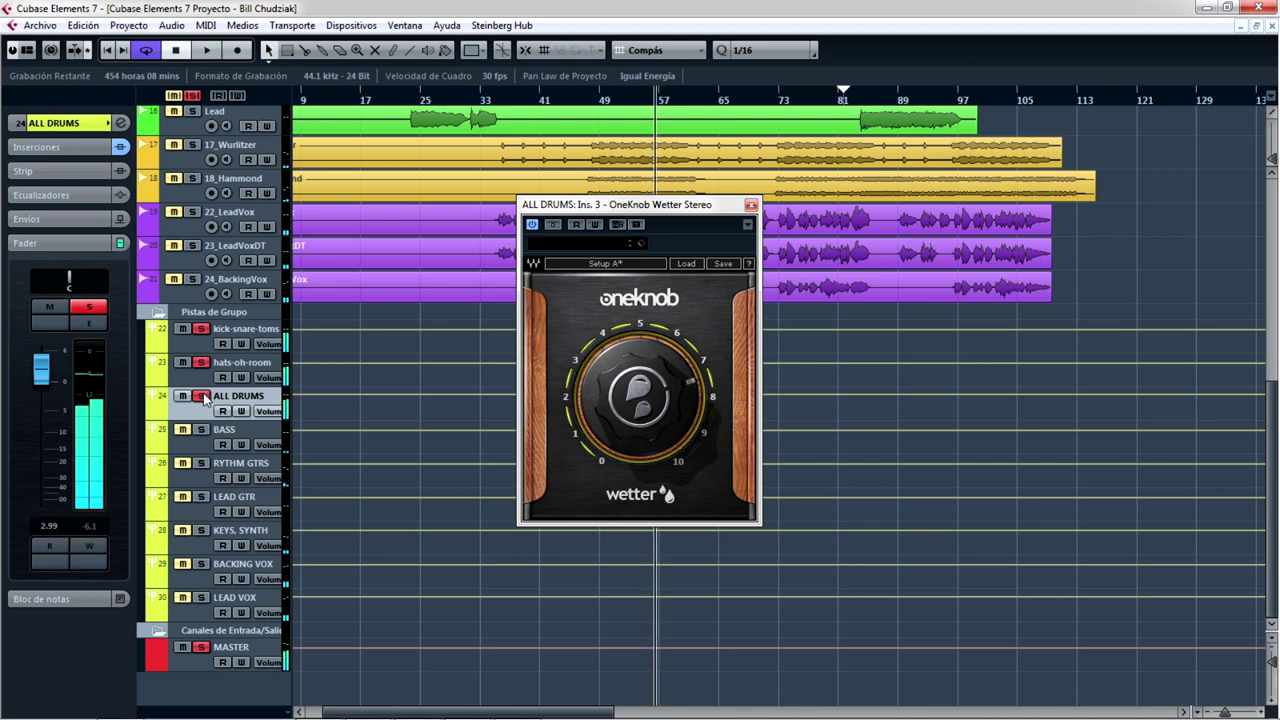
{"action": "left_click", "coordinate": [201, 396]}
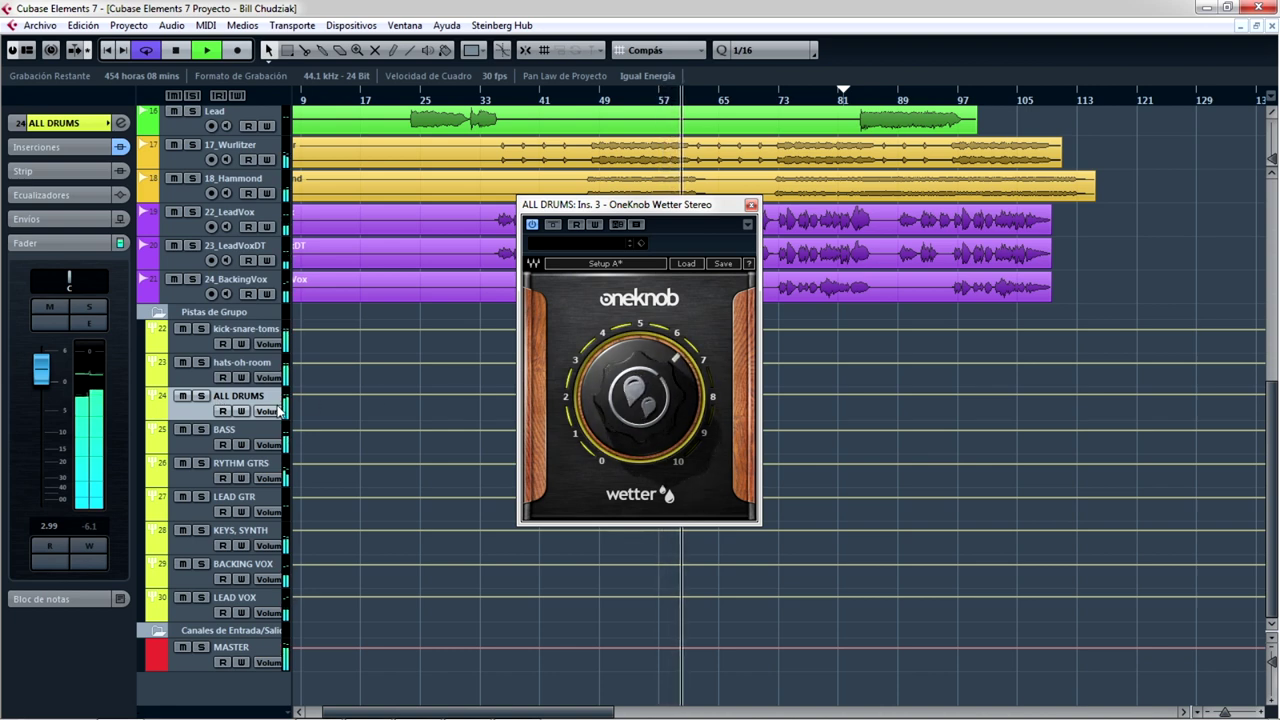
Compare the drums with Wetter bypassed and active, first in the full mix and with ALL DRUMS soloed.
{"action": "left_click", "coordinate": [554, 226]}
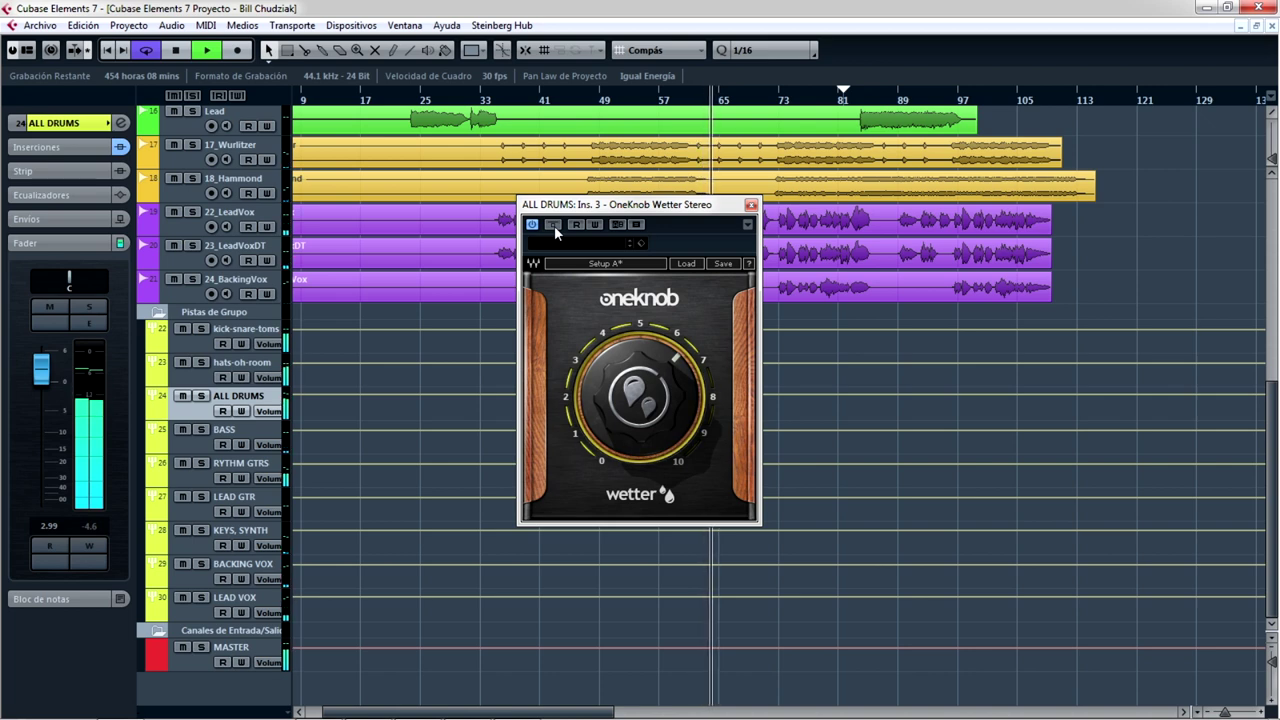
{"action": "left_click", "coordinate": [554, 226]}
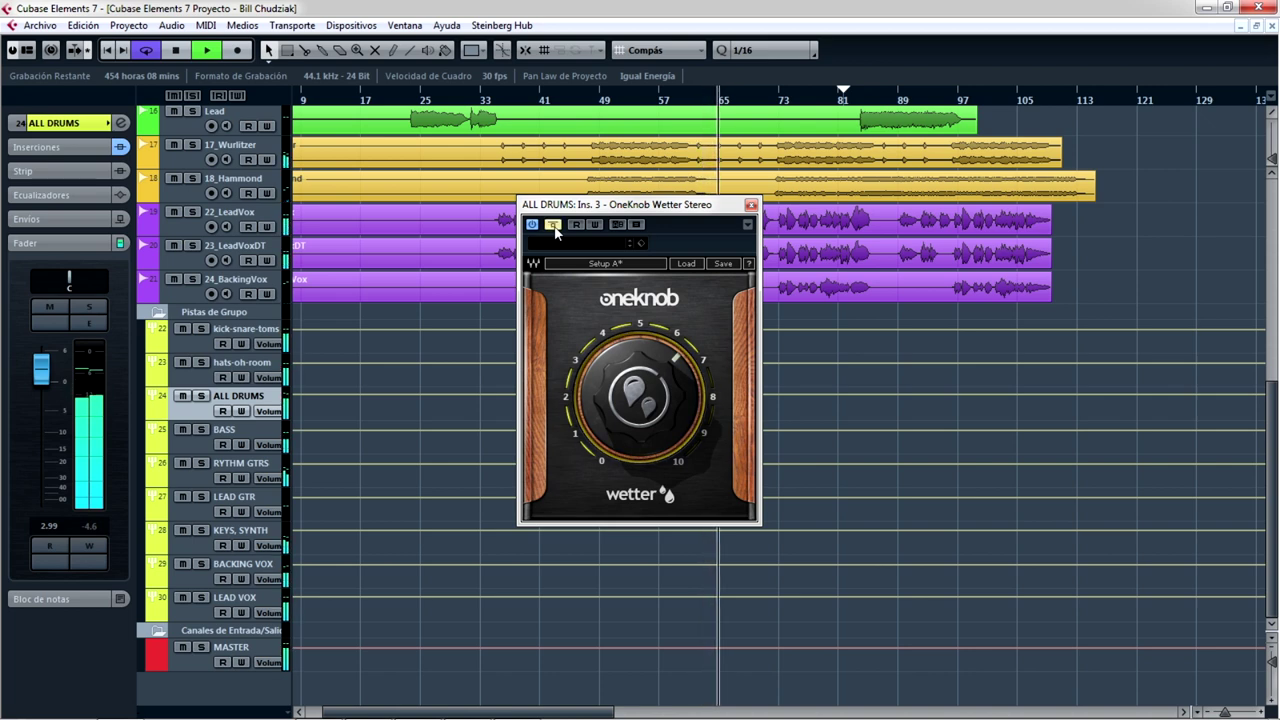
{"action": "left_click", "coordinate": [554, 226]}
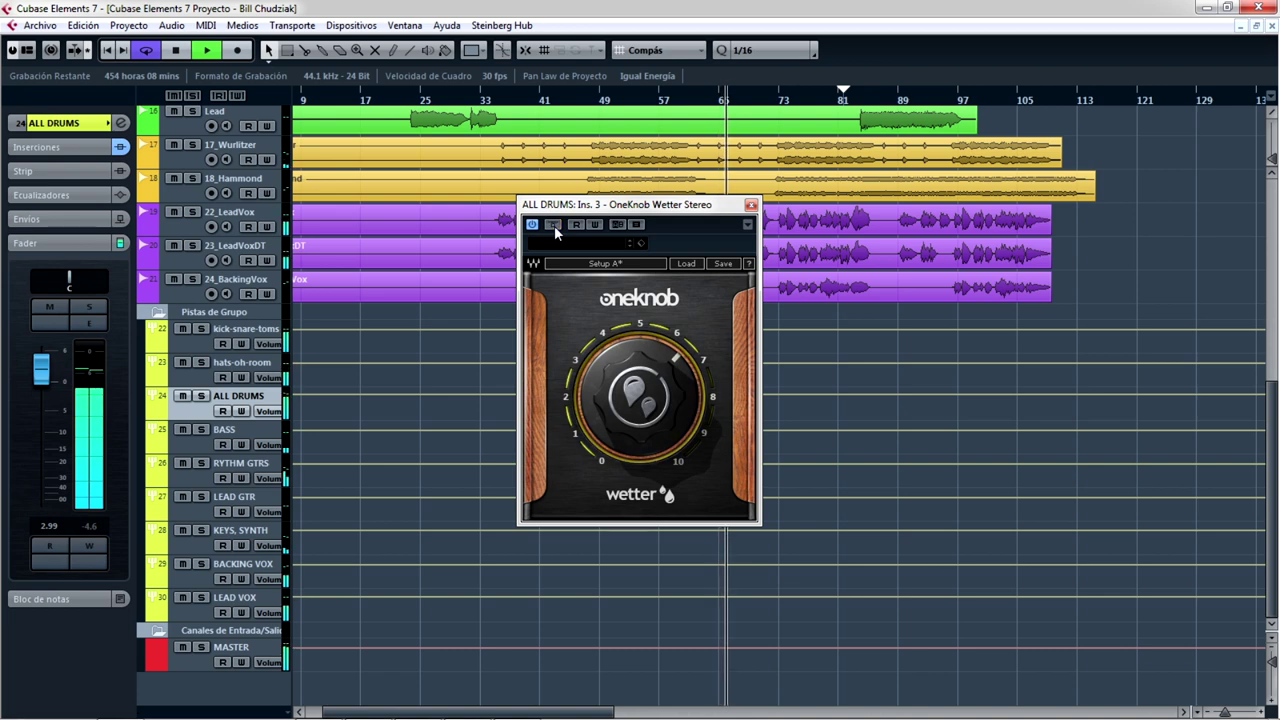
{"action": "left_click", "coordinate": [201, 396]}
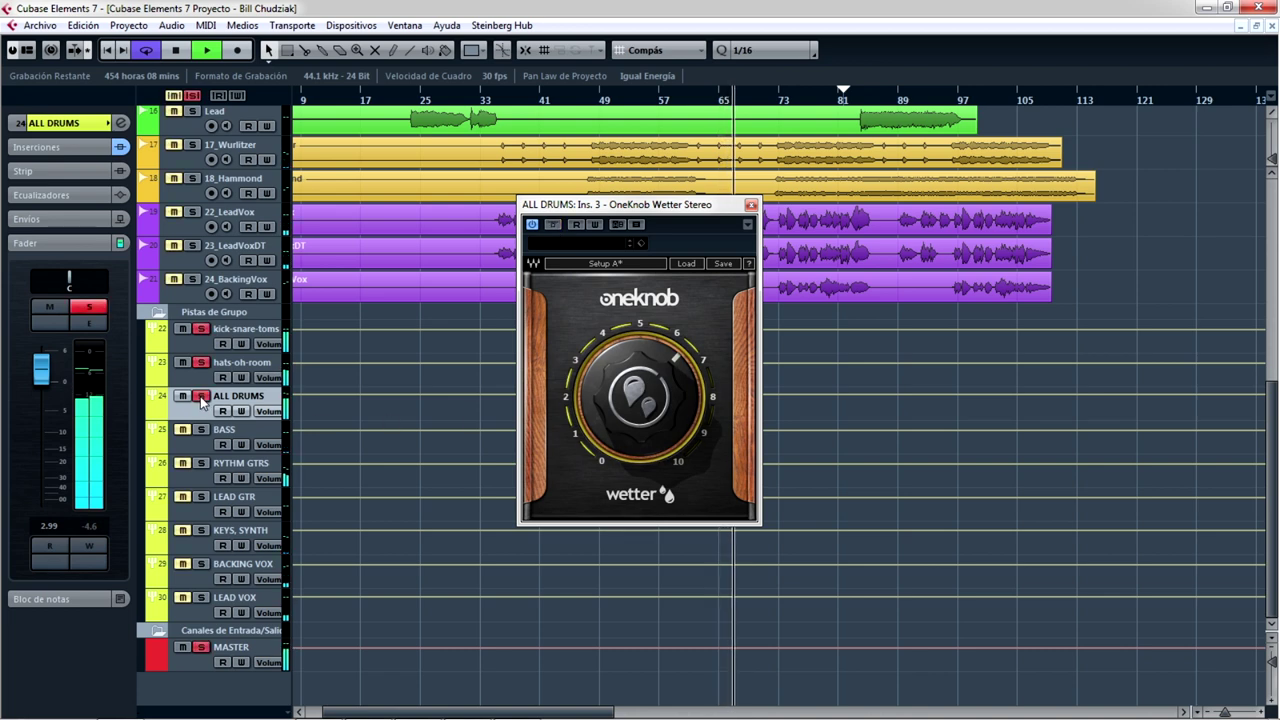
{"action": "left_click", "coordinate": [552, 226]}
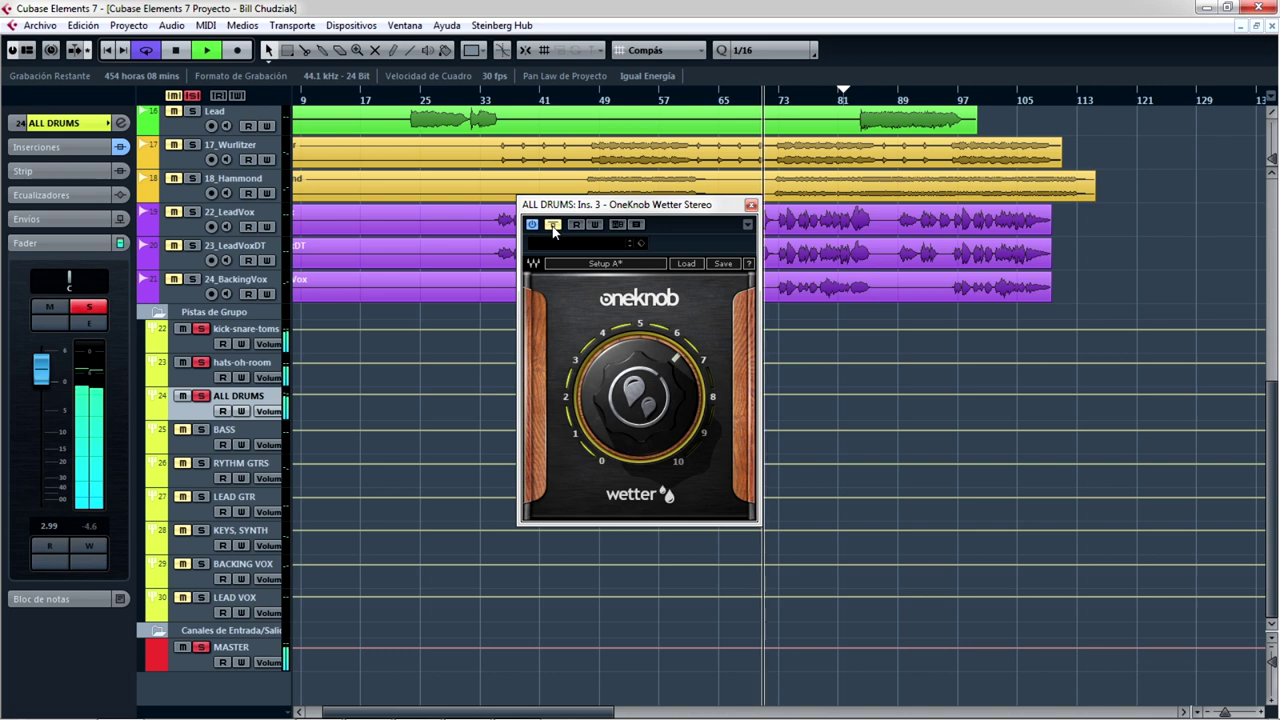
Raise the drum bus Wetter amount to 9.9, return ALL DRUMS to the mix and set its fader to 4.17 dB.
{"action": "left_click_drag", "start_coordinate": [632, 381], "coordinate": [632, 331]}
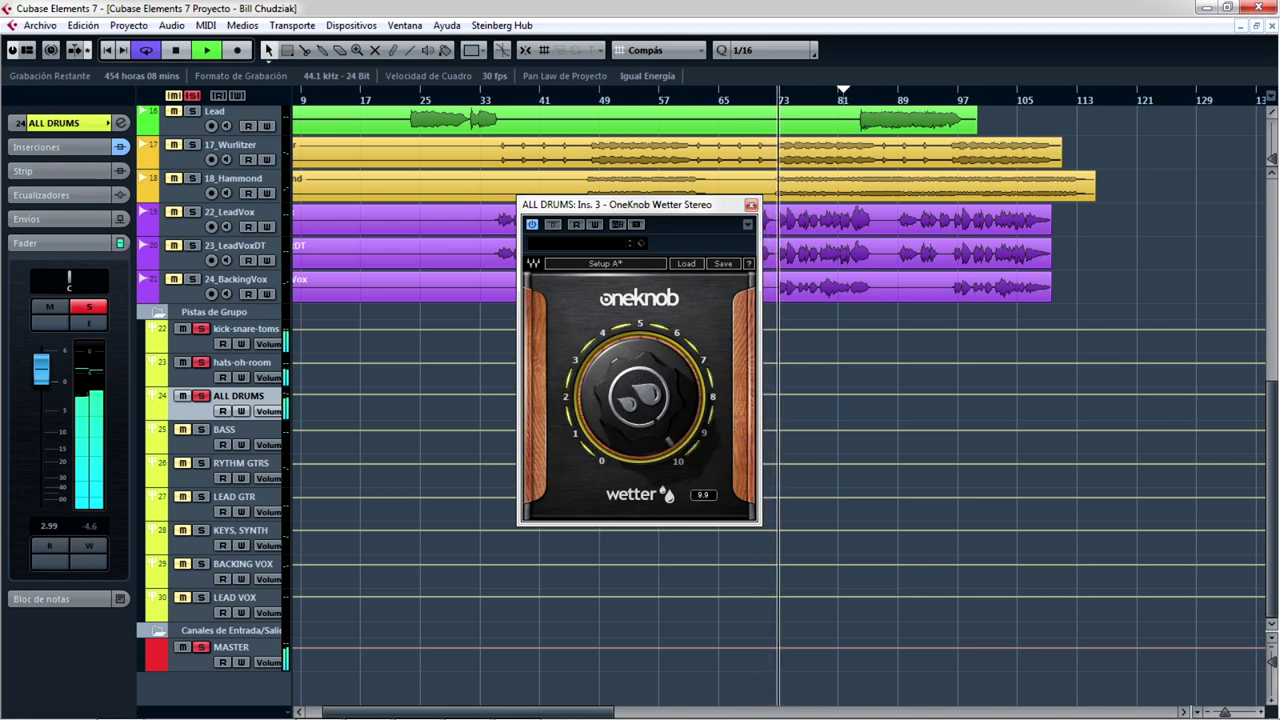
{"action": "left_click", "coordinate": [202, 397]}
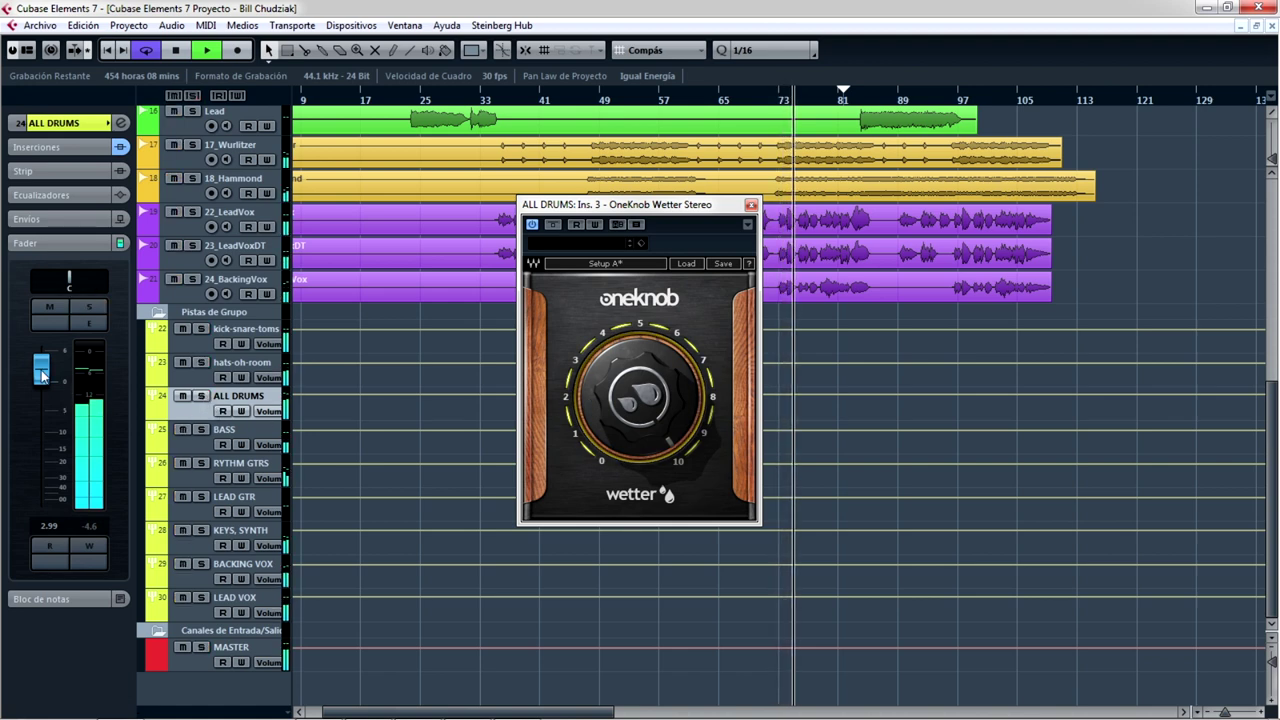
{"action": "left_click_drag", "start_coordinate": [43, 375], "coordinate": [50, 362]}
Solo ALL DRUMS again and compare the drums with the Wetter at 9.9 active and bypassed.
{"action": "left_click", "coordinate": [88, 306]}
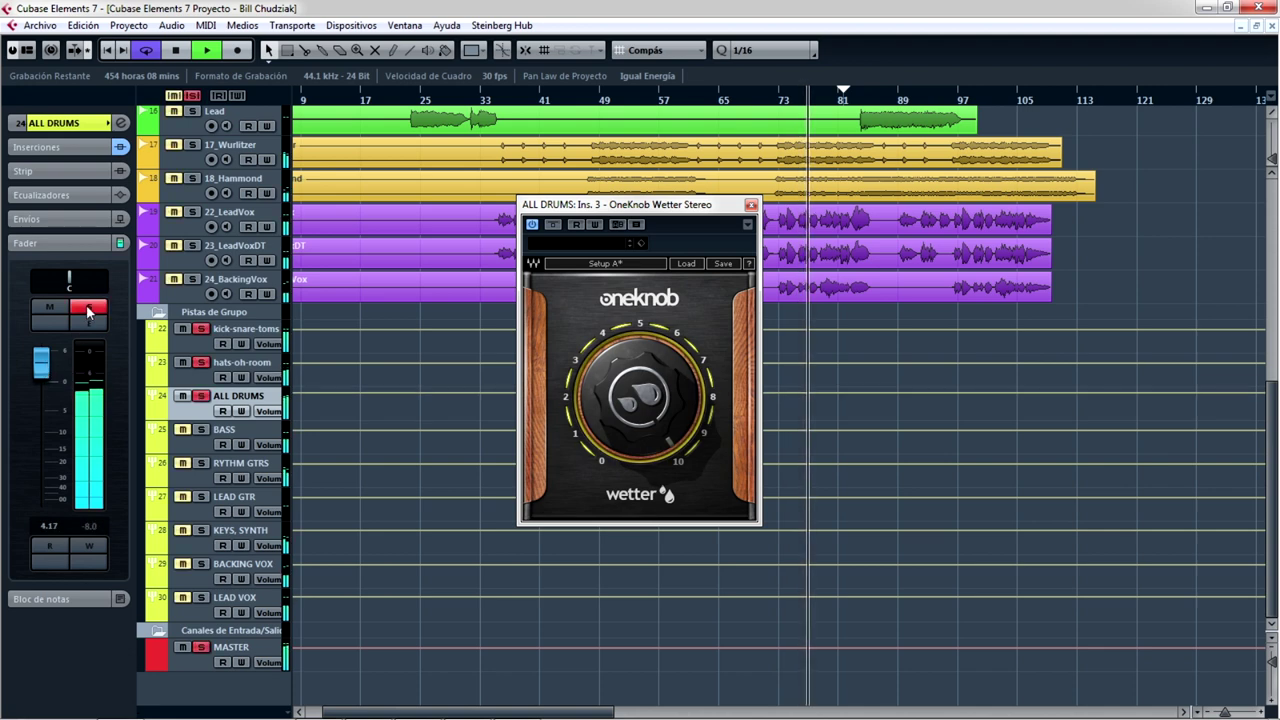
{"action": "left_click", "coordinate": [493, 255]}
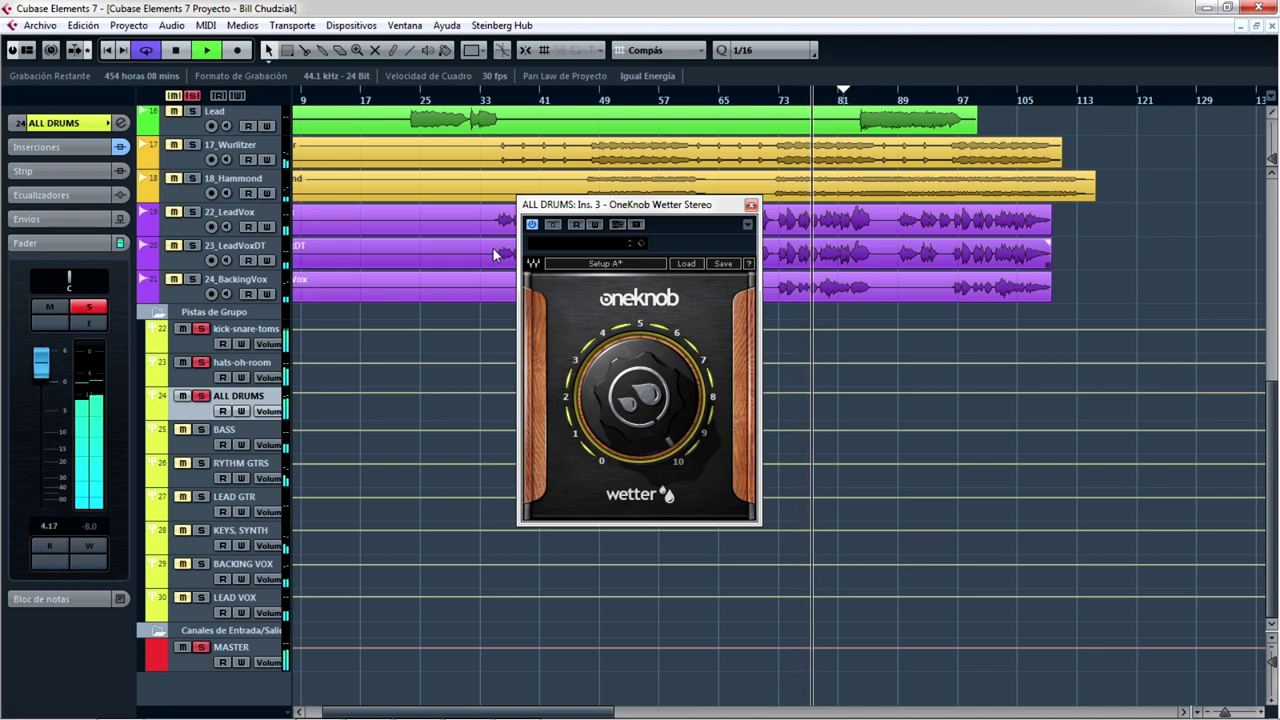
{"action": "left_click", "coordinate": [553, 225]}
{"action": "left_click", "coordinate": [553, 225]}
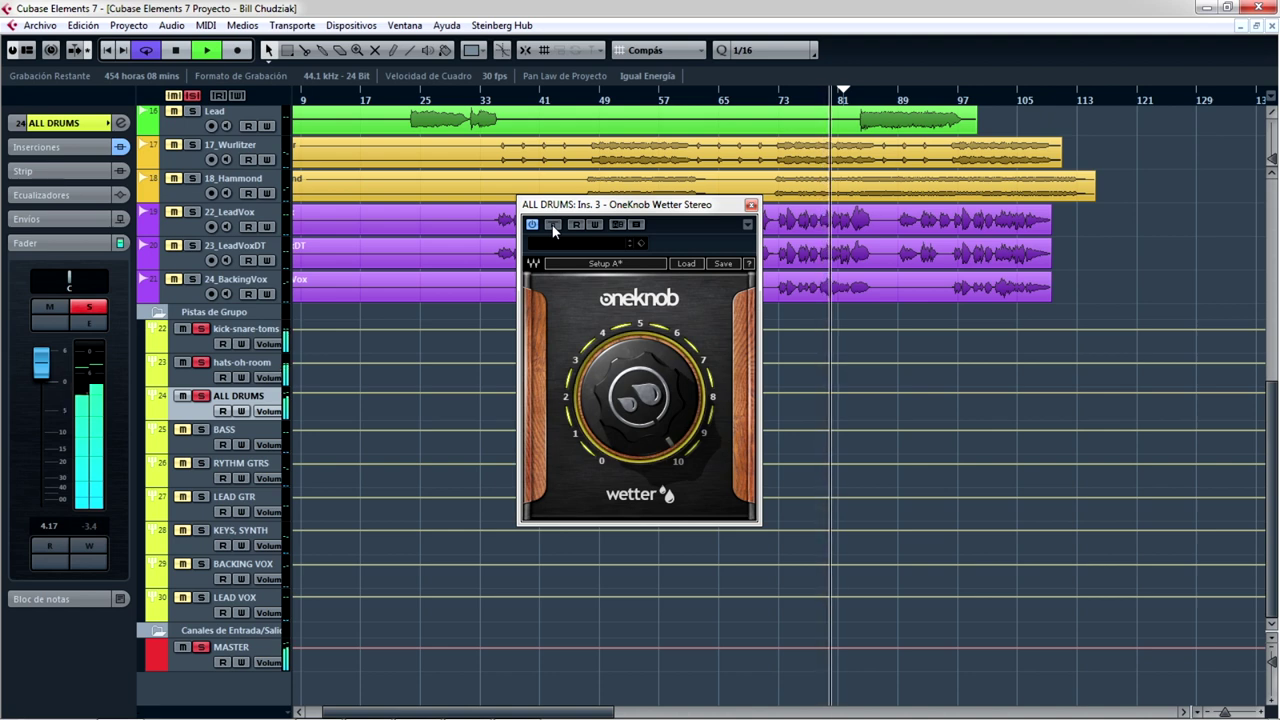
{"action": "left_click", "coordinate": [553, 225]}
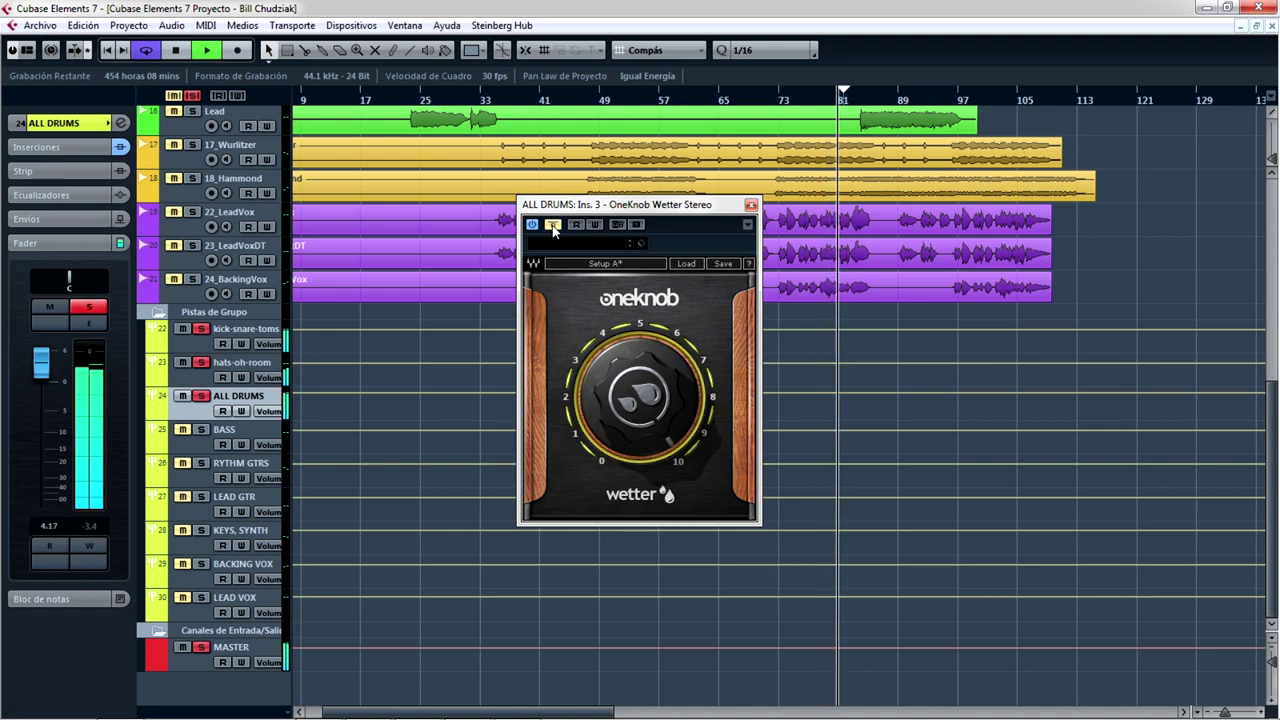